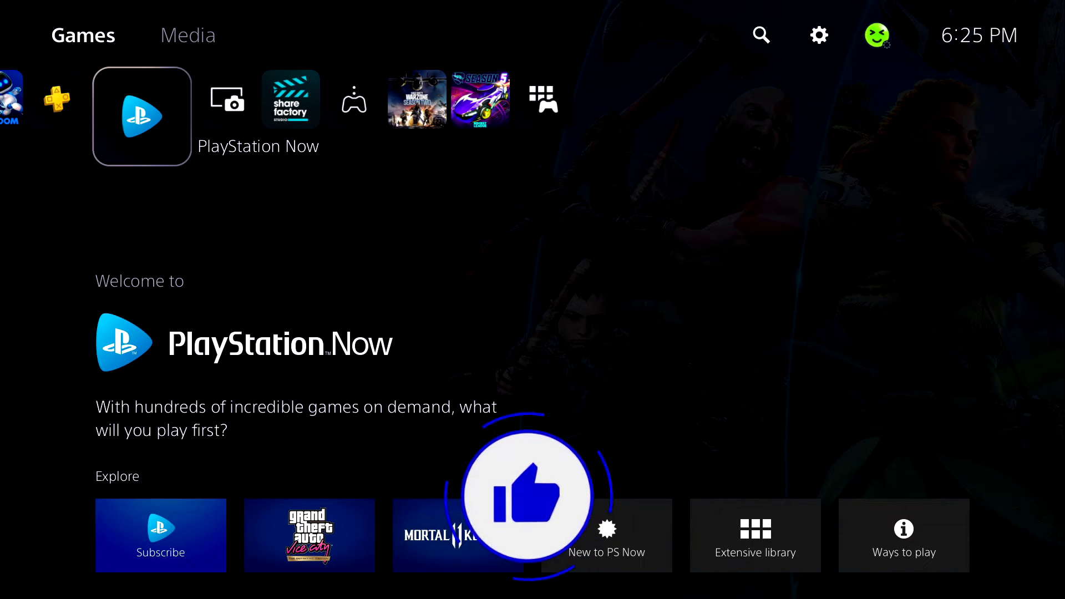
Open the console's Network settings from the home screen.
key(Right)
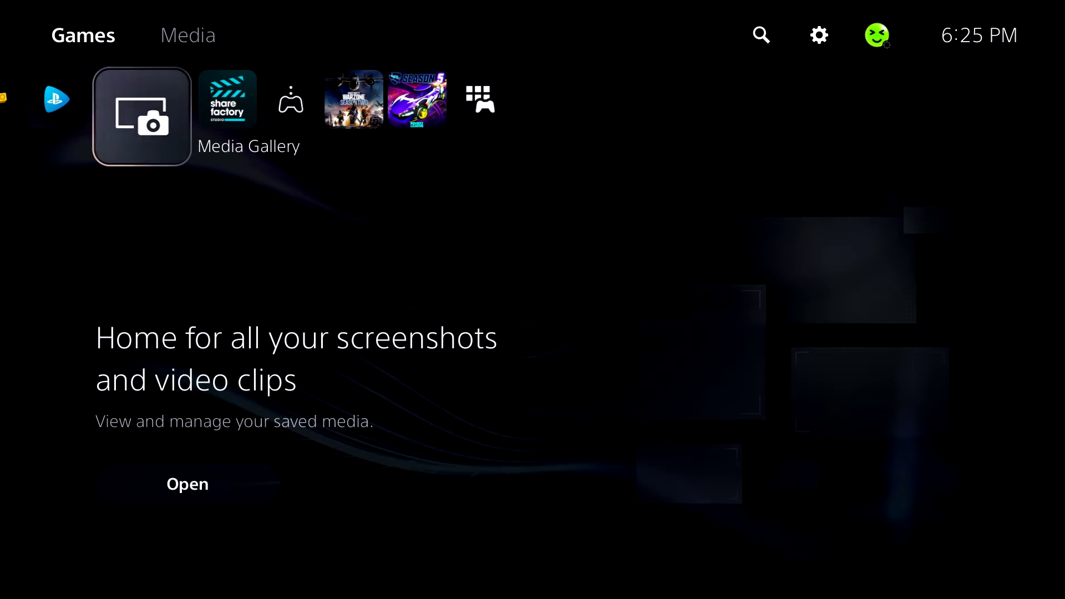
key(Up)
key(Right)
key(Right)
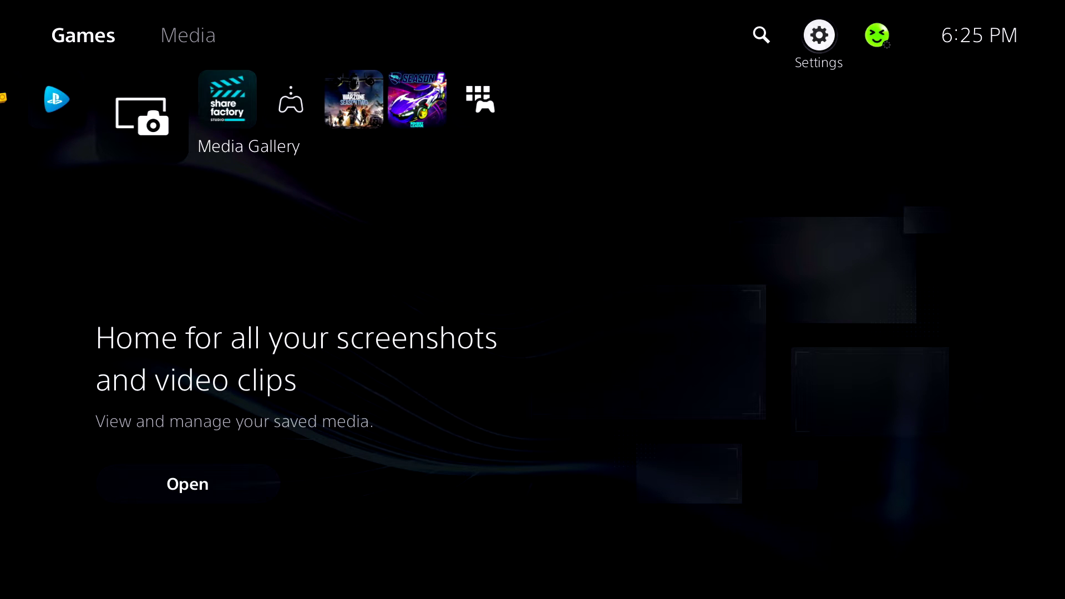
key(Return)
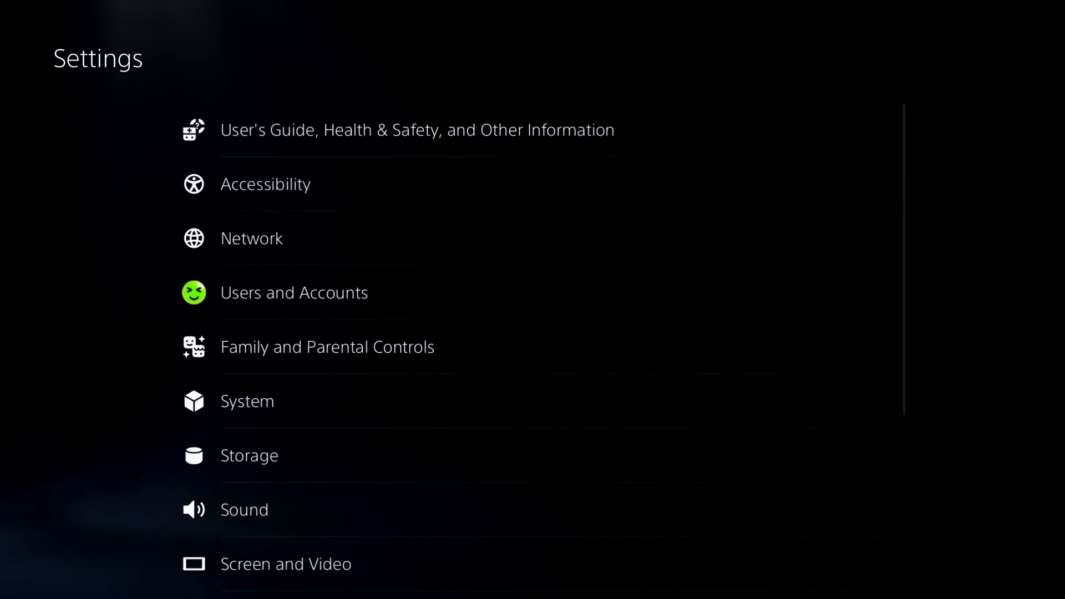
key(Return)
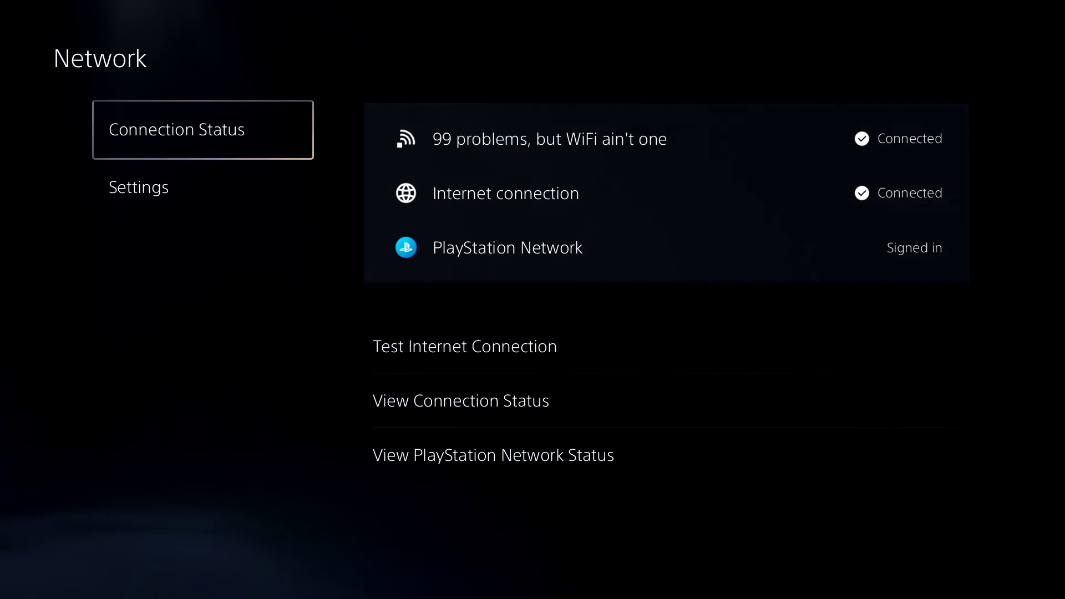
Run the internet connection test, review its results and return to the Network settings.
key(Right)
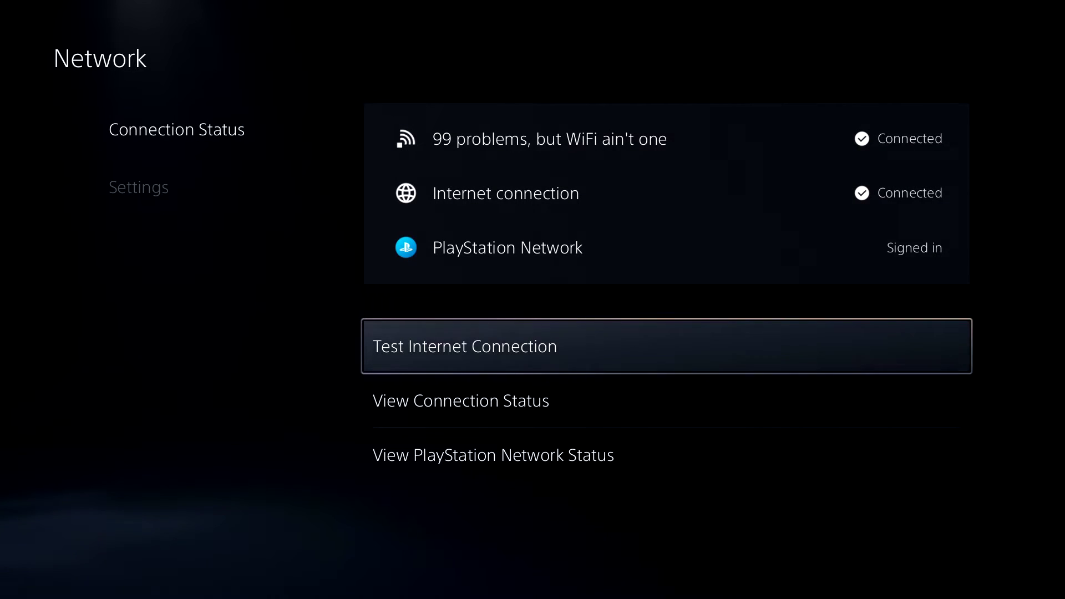
key(Return)
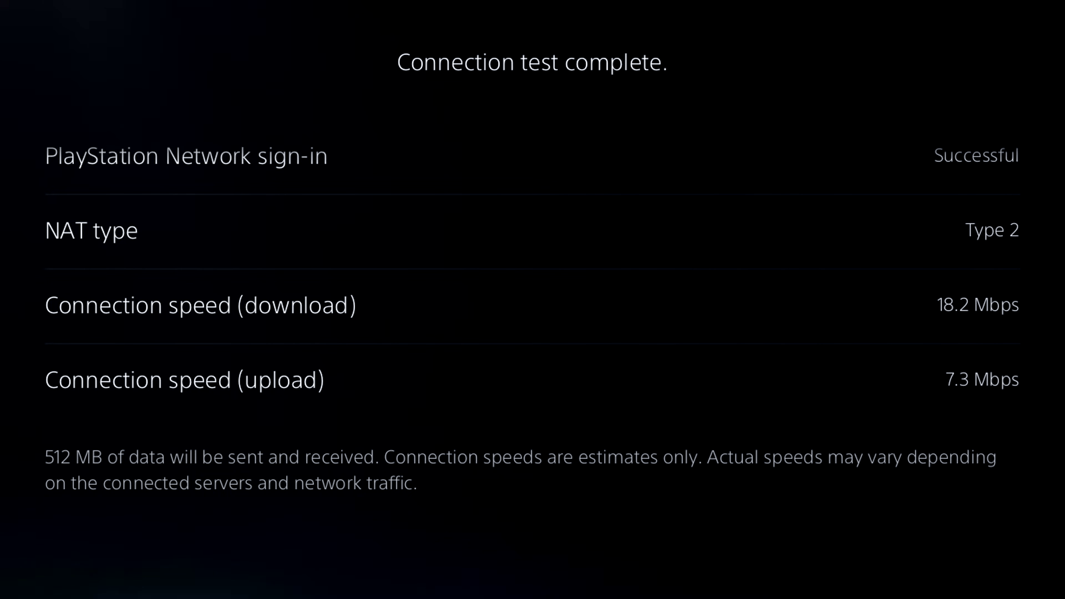
key(Escape)
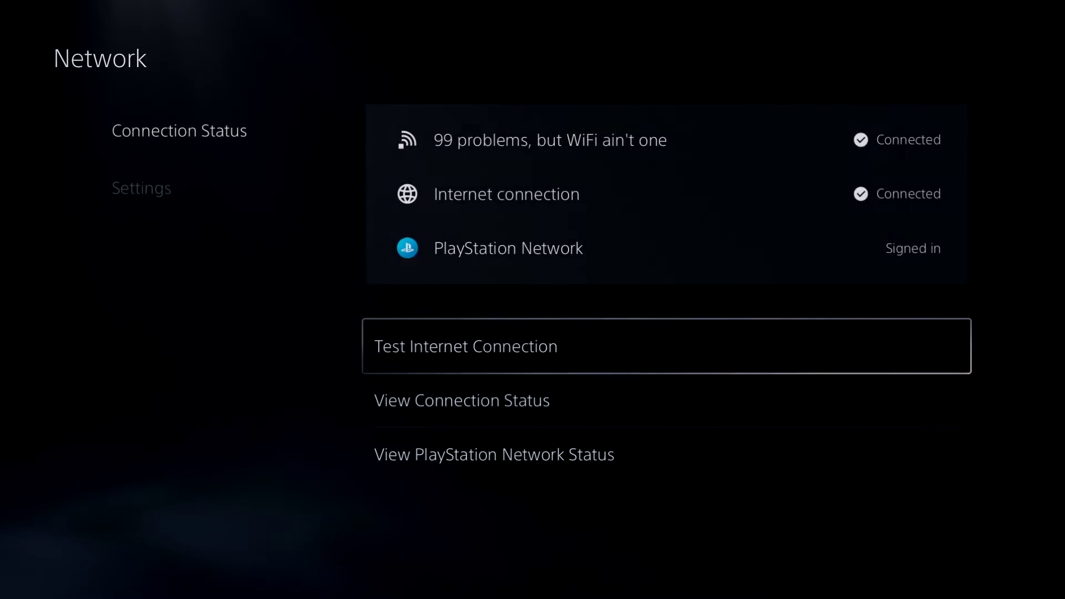
Open the internet connection setup with its list of registered and available Wi-Fi networks.
key(Left)
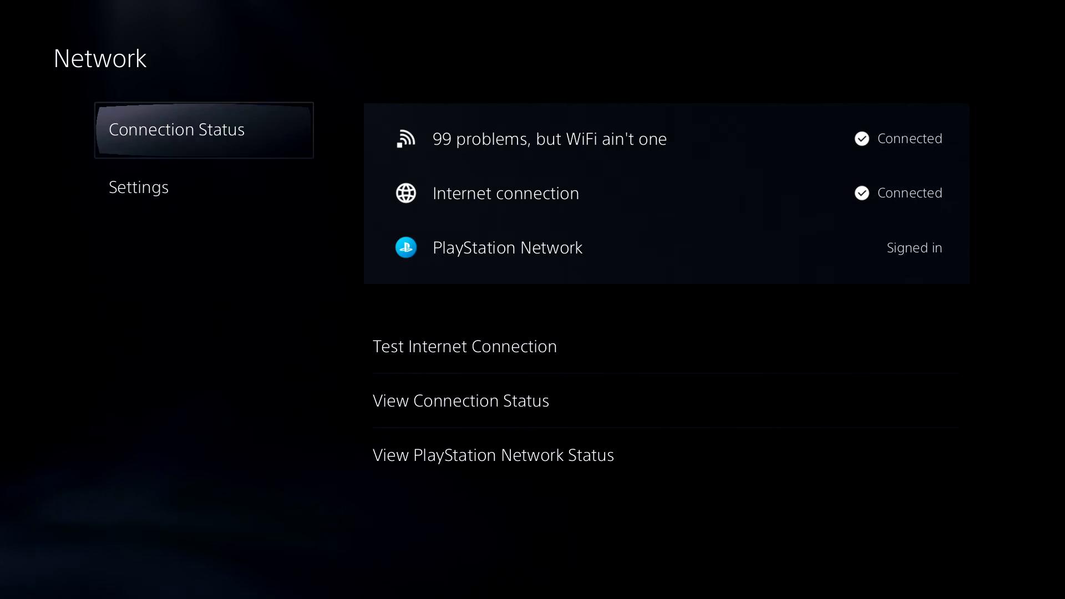
key(Down)
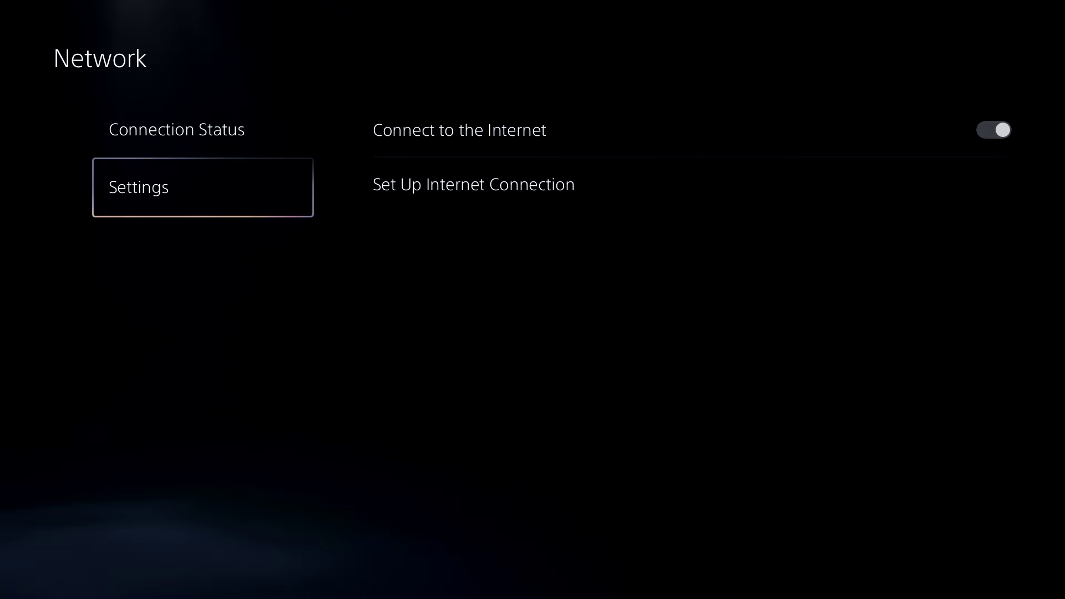
key(Right)
key(Down)
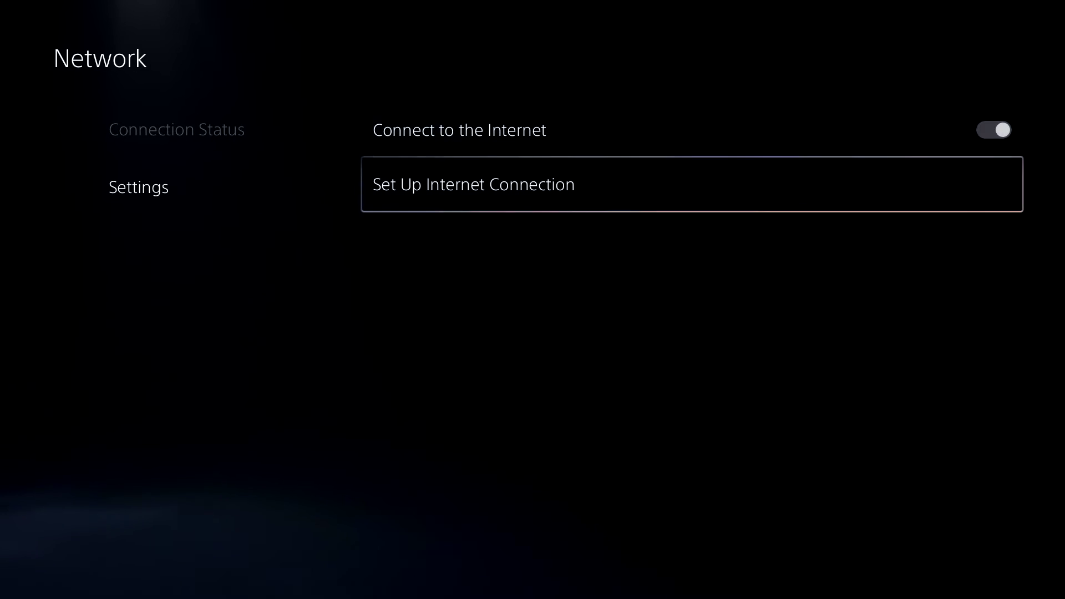
key(Return)
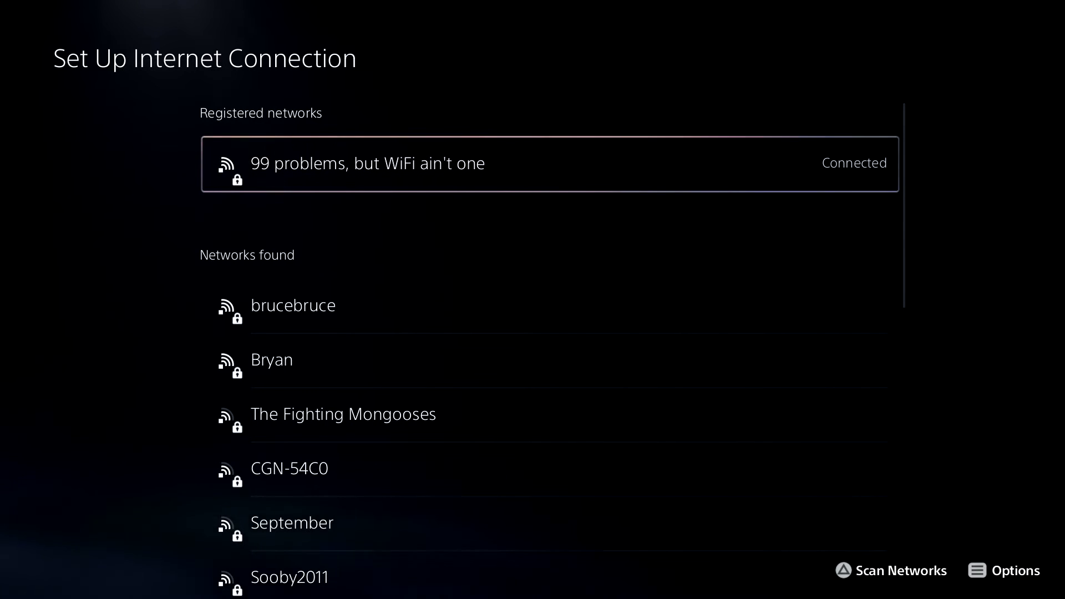
Set the Wi-Fi frequency band to 5 GHz and accept the temporary disconnection from the registered network.
key(Menu)
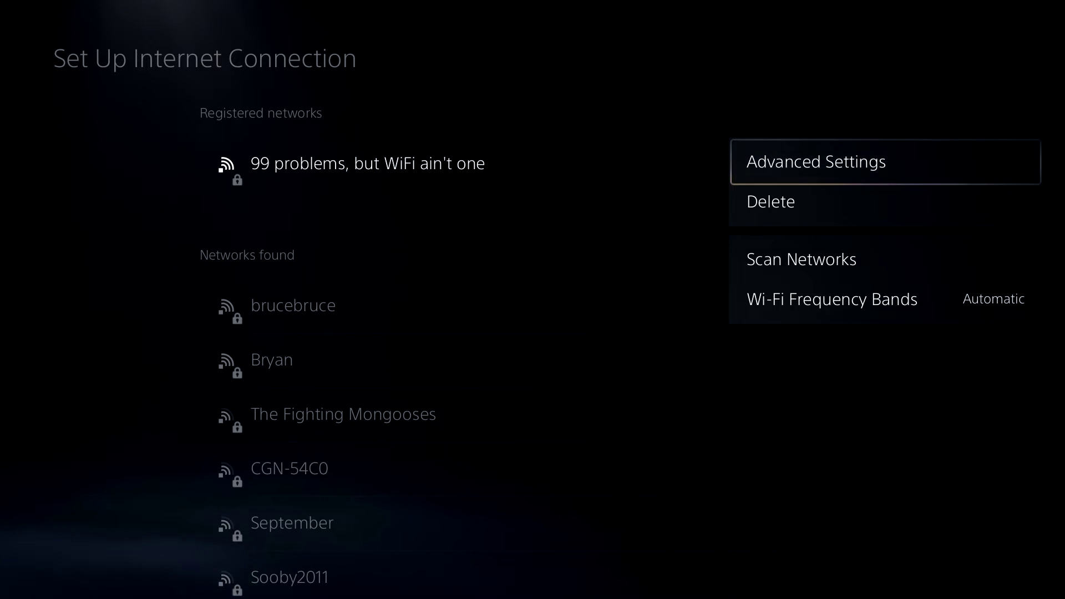
key(Down)
key(Down)
key(Down)
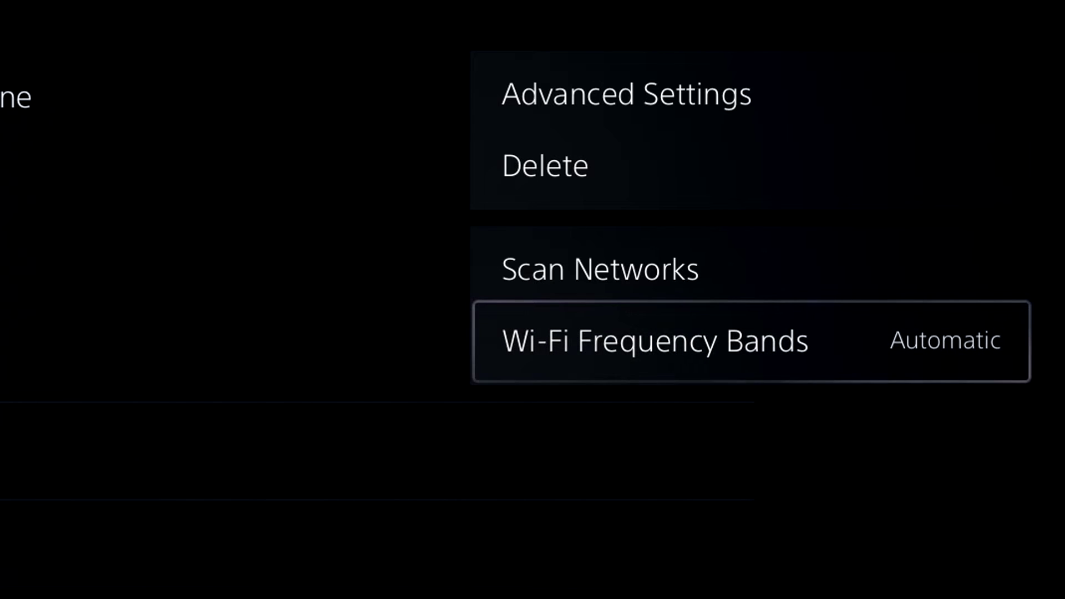
key(Return)
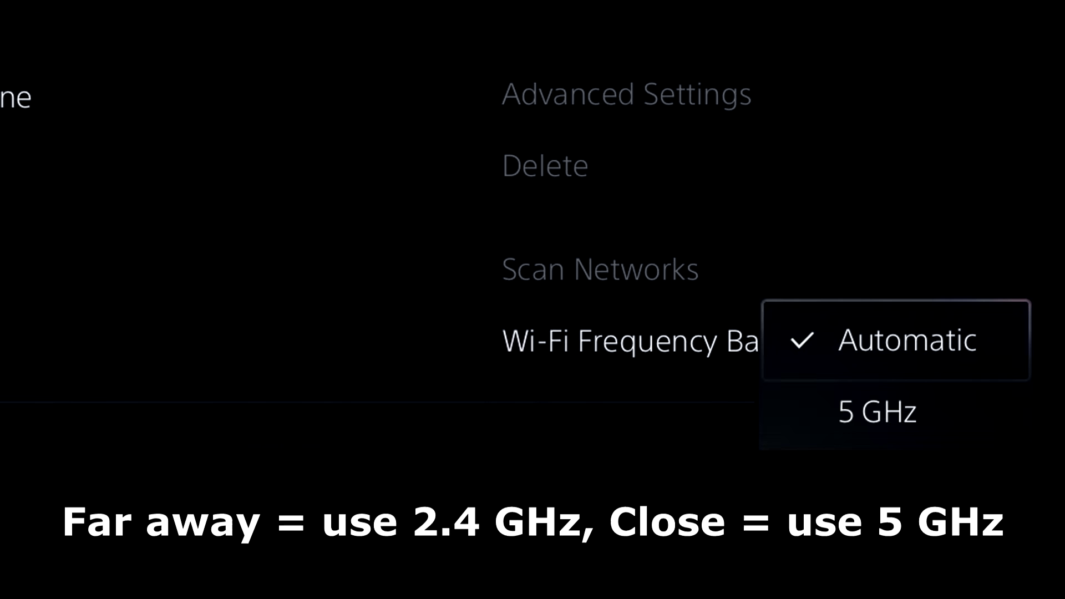
key(Down)
key(Down)
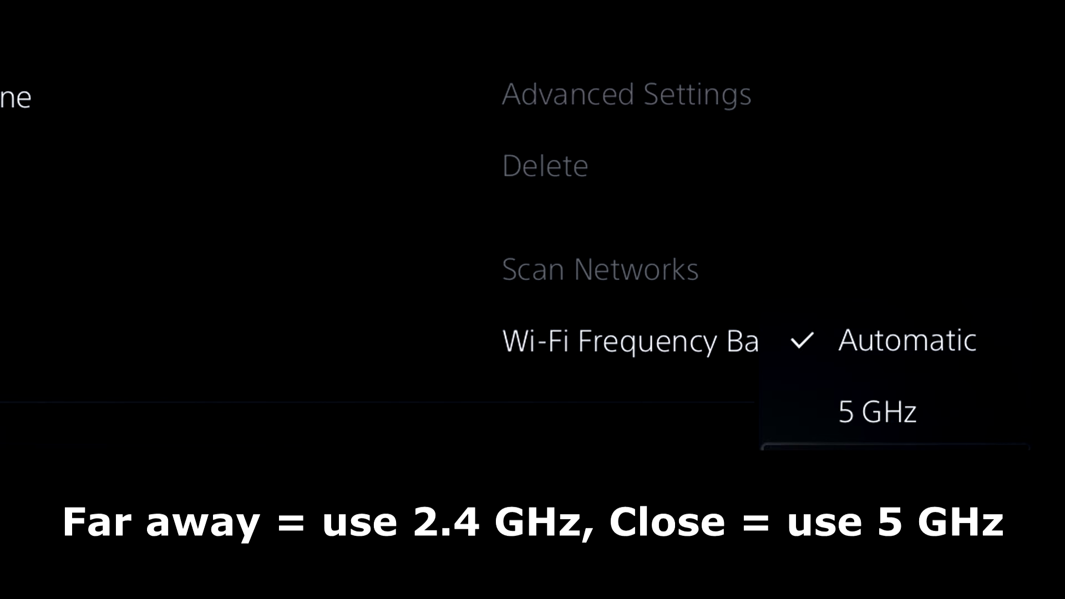
key(Up)
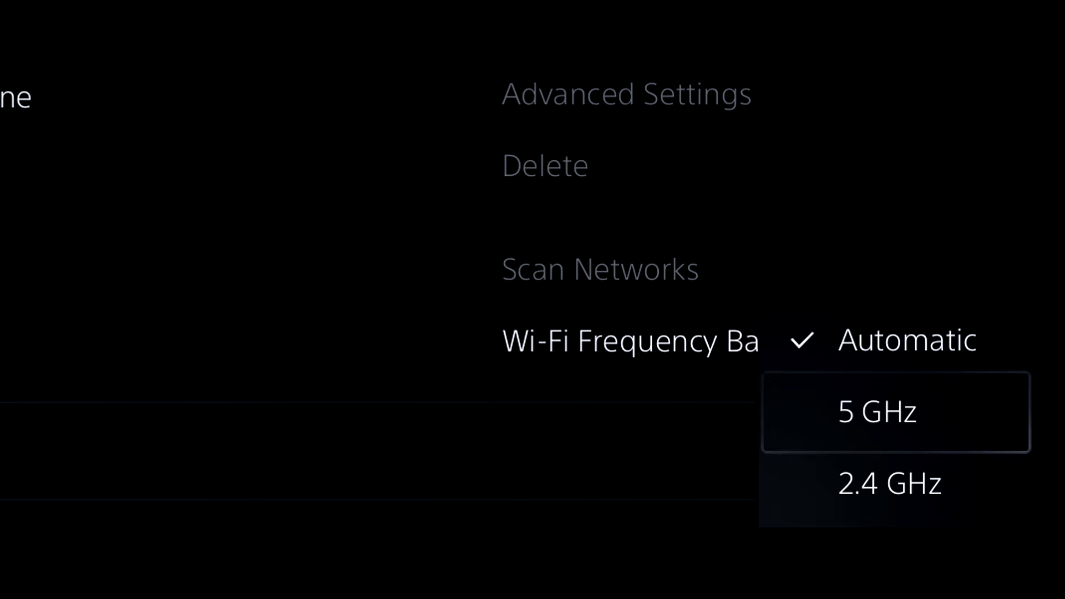
key(Return)
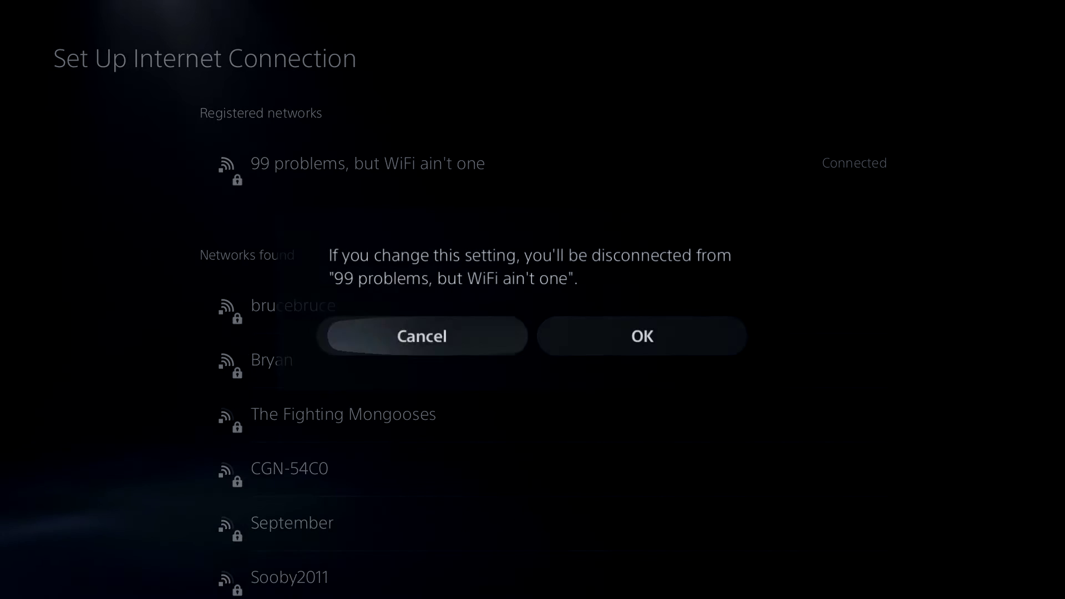
key(Right)
key(Return)
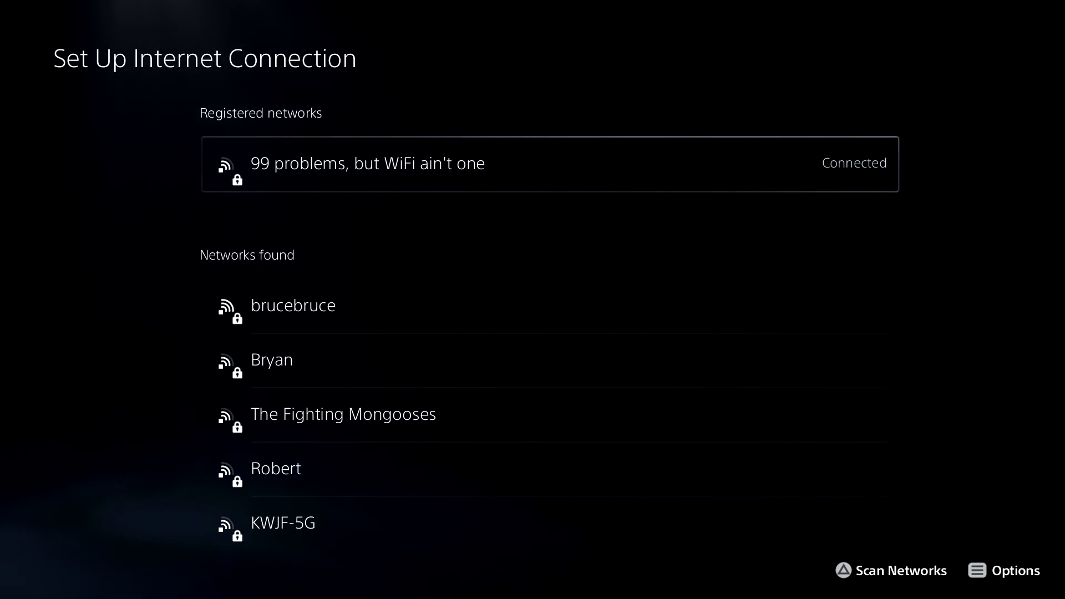
Open the advanced settings of the registered network "99 problems, but WiFi ain't one" and set its DNS settings to Manual.
key(Menu)
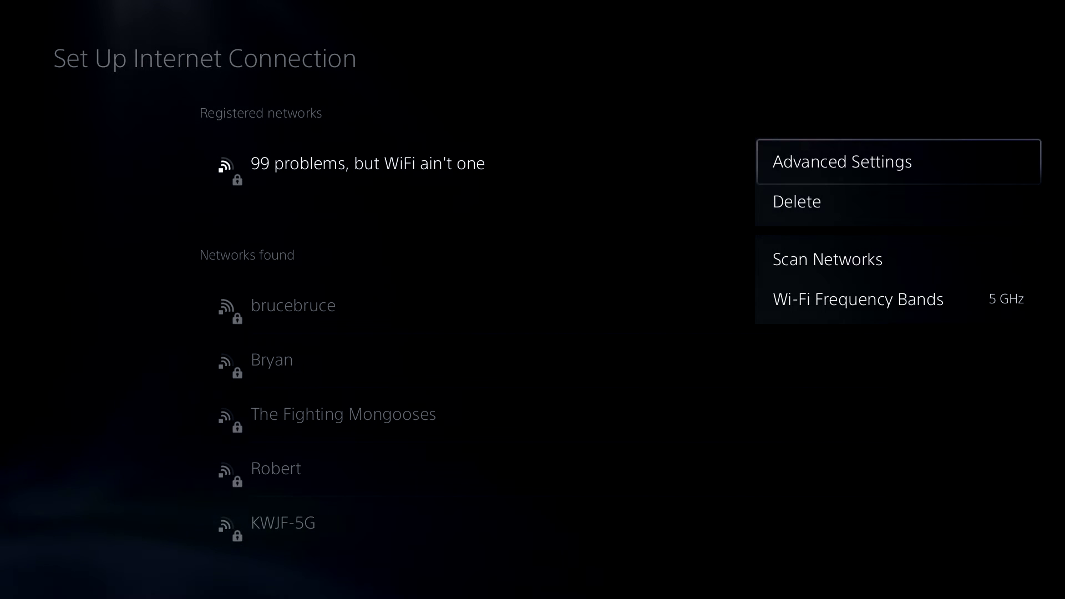
key(Return)
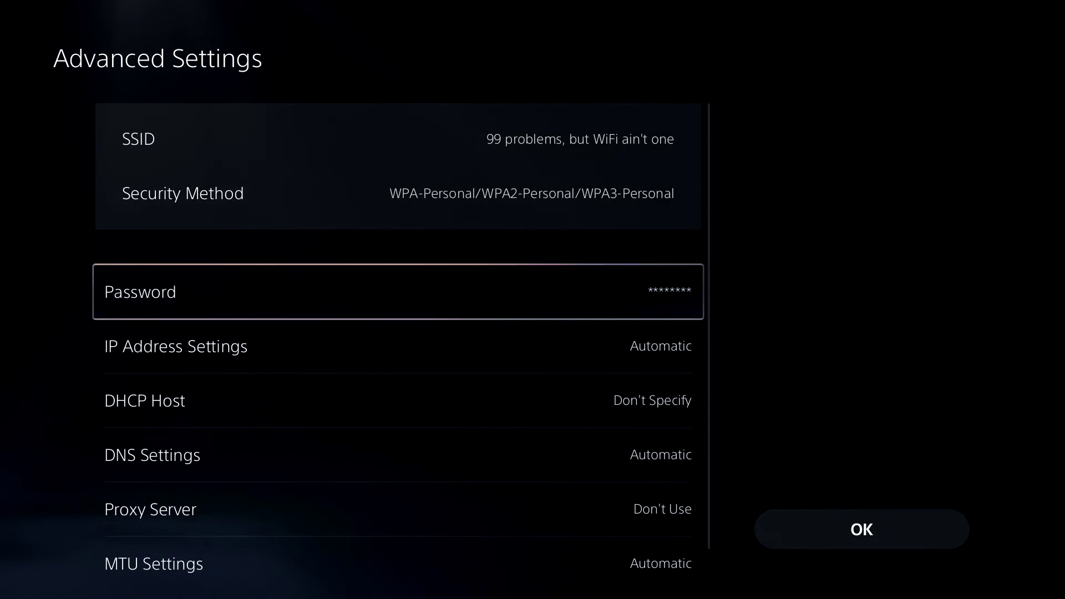
key(Down)
key(Down)
key(Down)
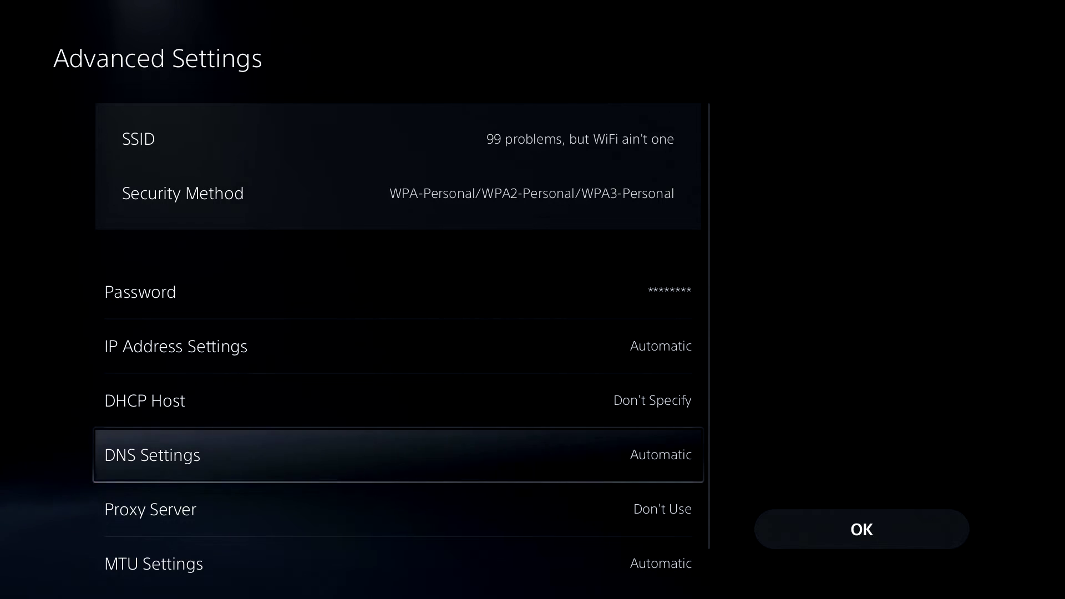
key(Return)
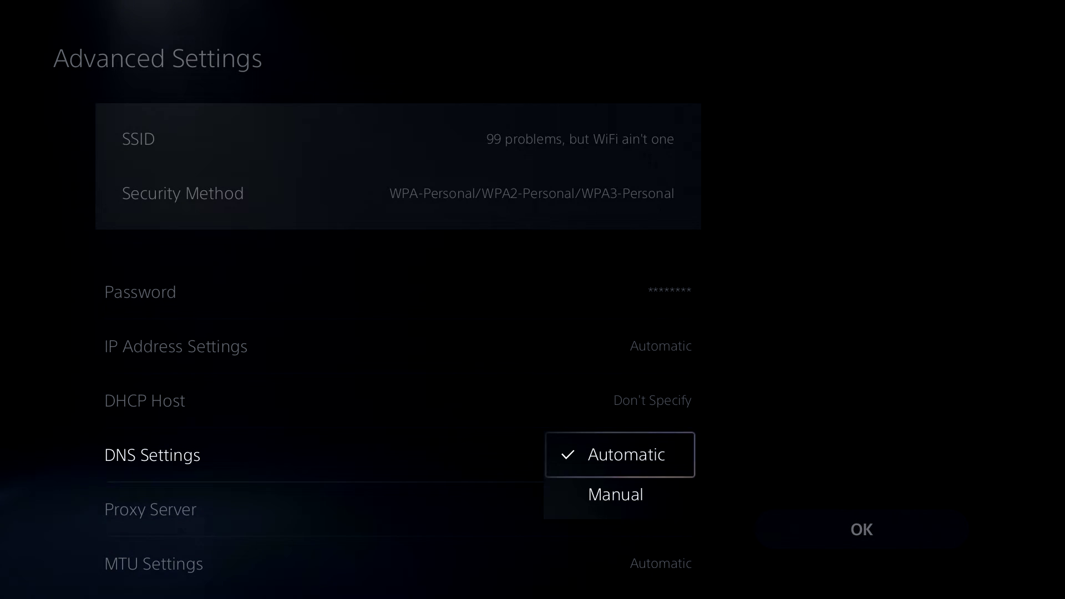
key(Down)
key(Return)
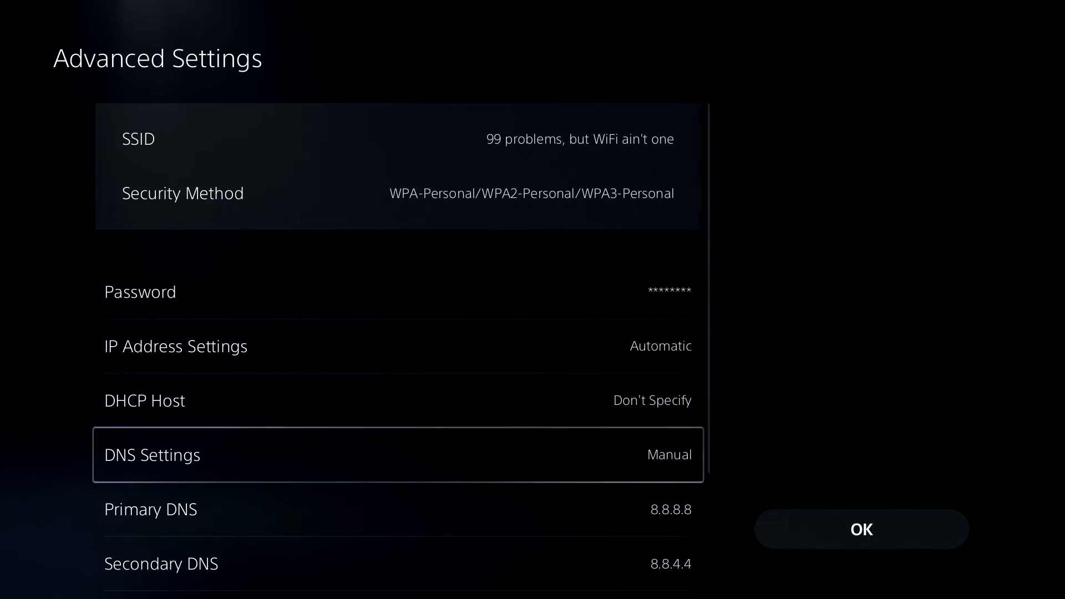
Examine the primary and secondary DNS addresses, opening each entry and closing it without editing.
key(Down)
key(Down)
key(Up)
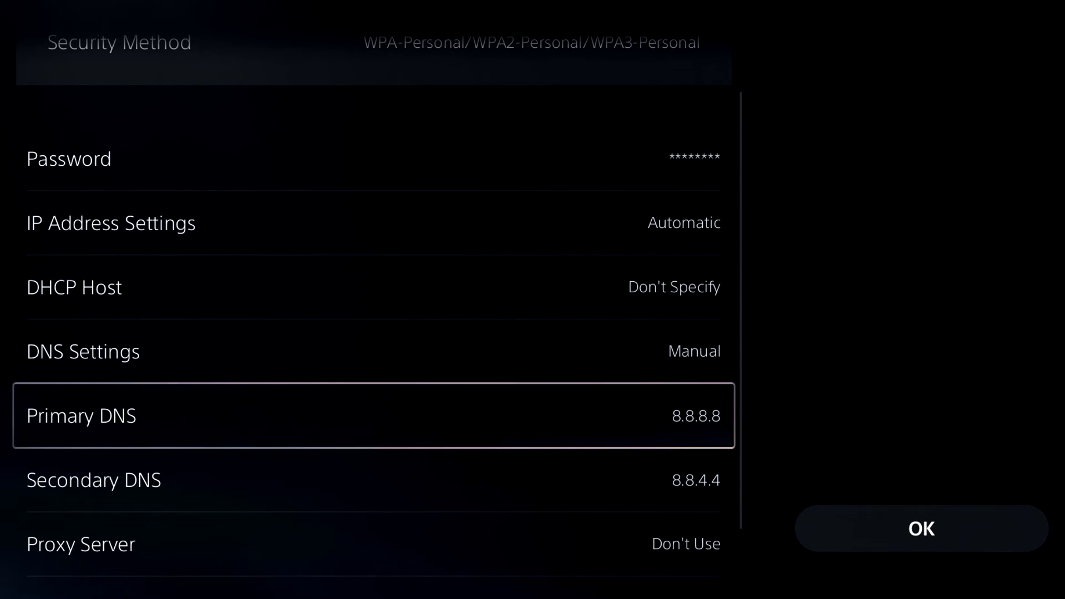
key(Down)
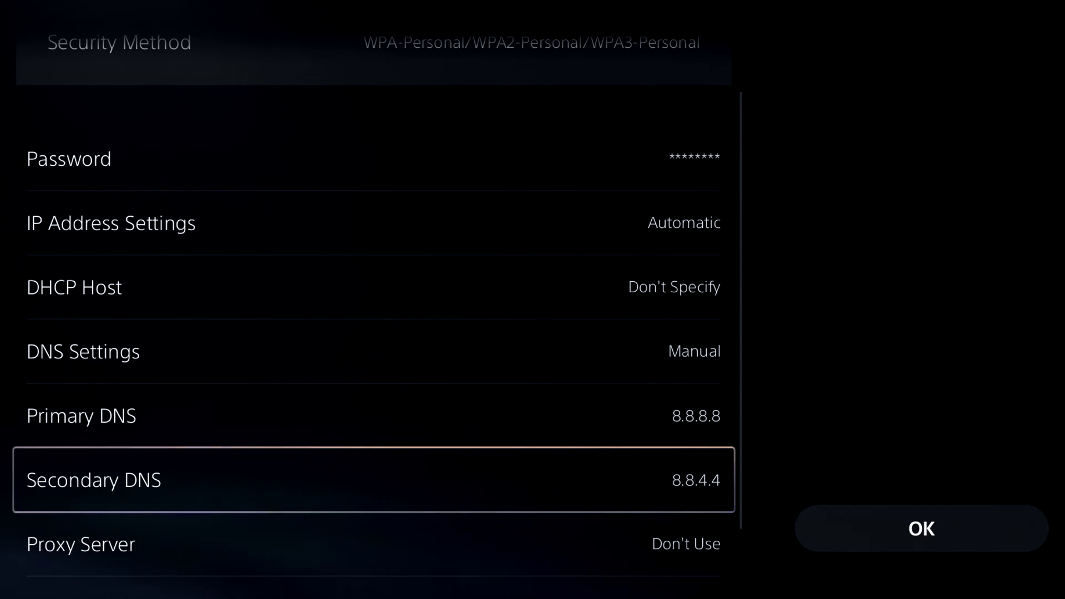
key(Up)
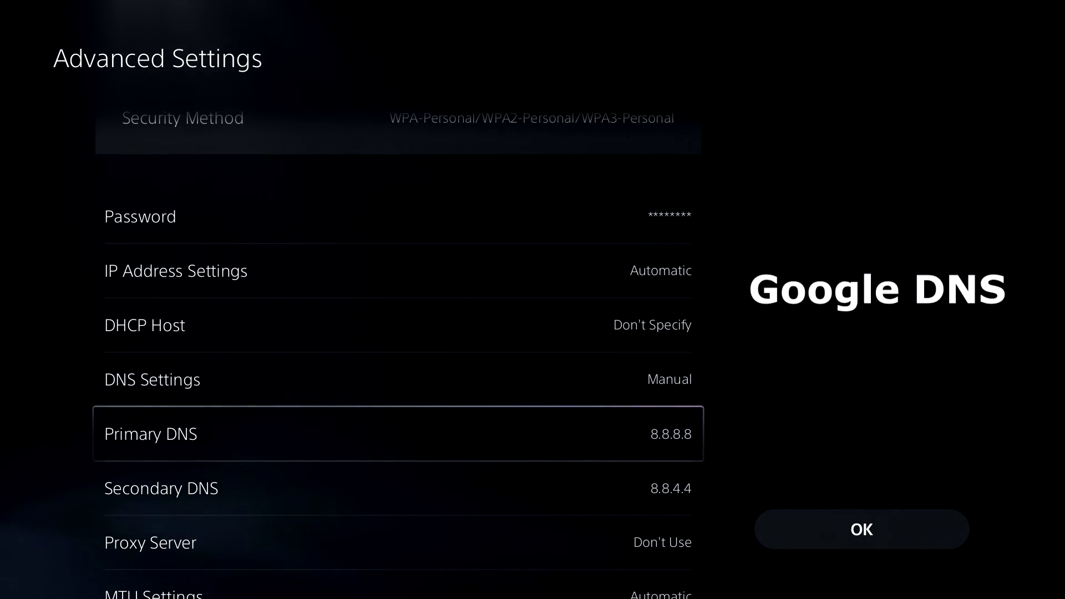
key(Return)
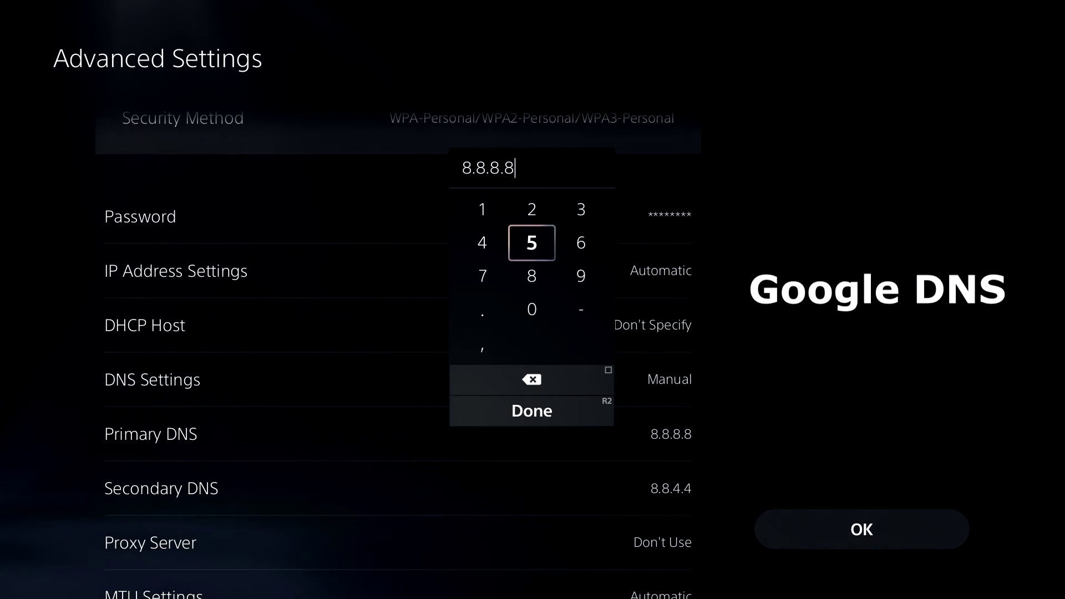
key(Escape)
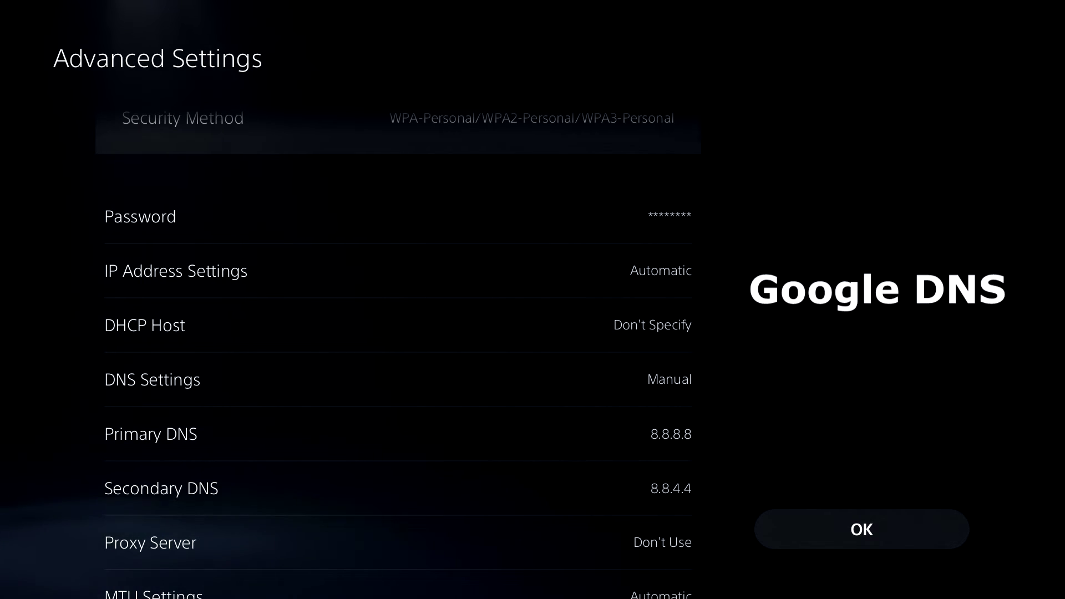
key(Down)
key(Return)
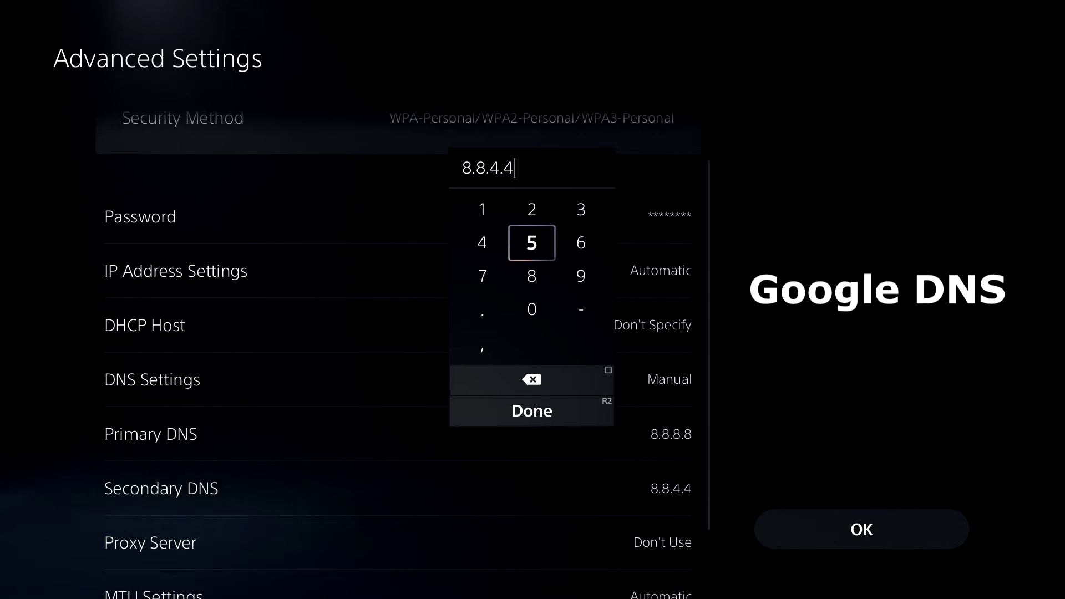
key(Escape)
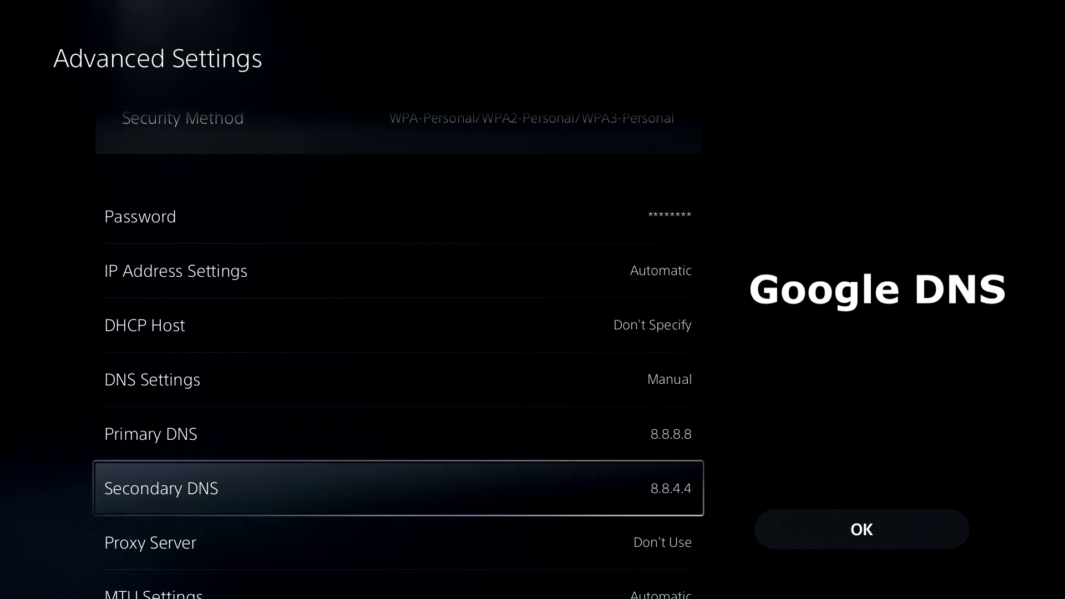
Clear the network's primary DNS address and set it to Cloudflare's 1.1.1.1.
key(Up)
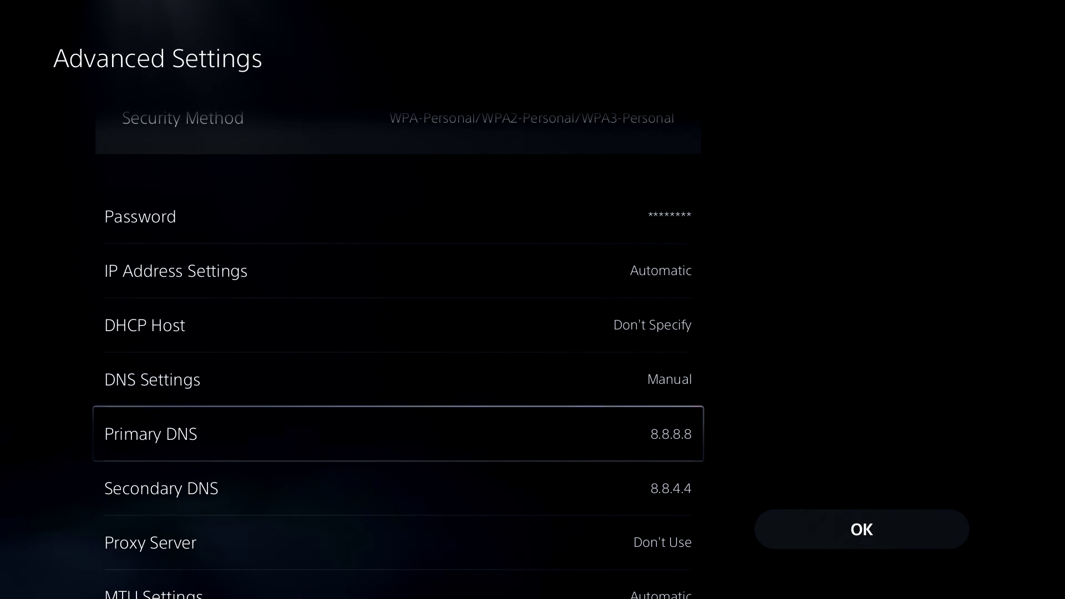
key(Return)
key(BackSpace)
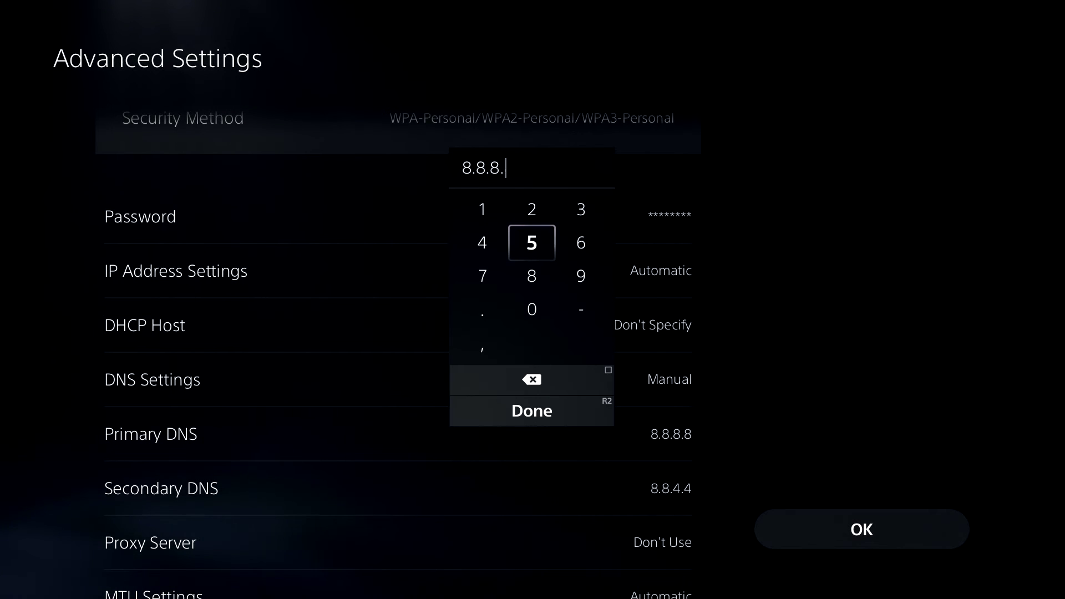
key(BackSpace)
key(BackSpace)
key(BackSpace)
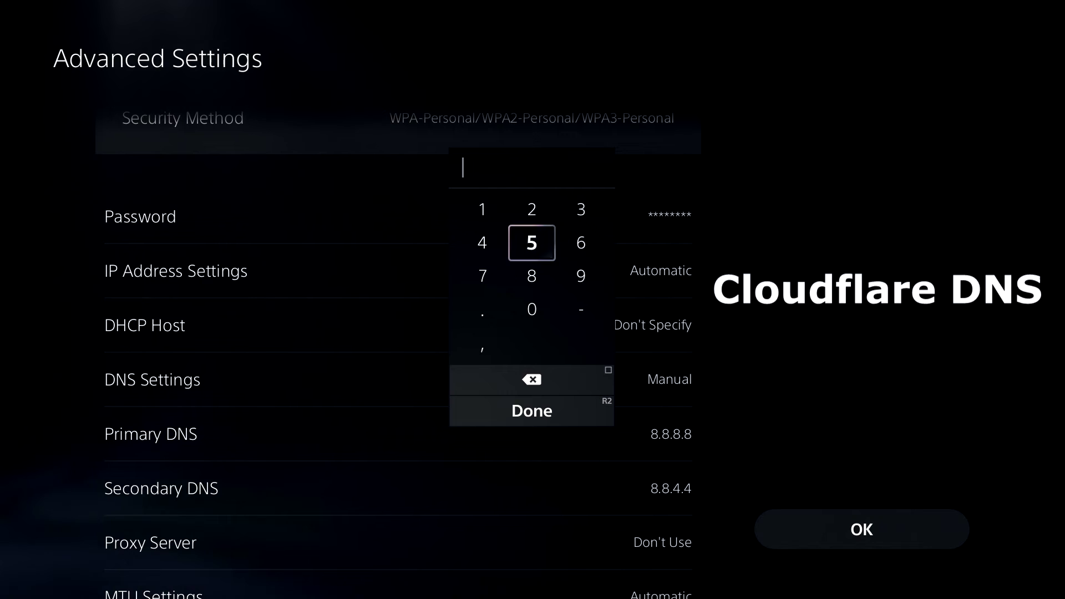
key(Left)
key(Up)
key(Return)
key(Down)
key(Down)
key(Down)
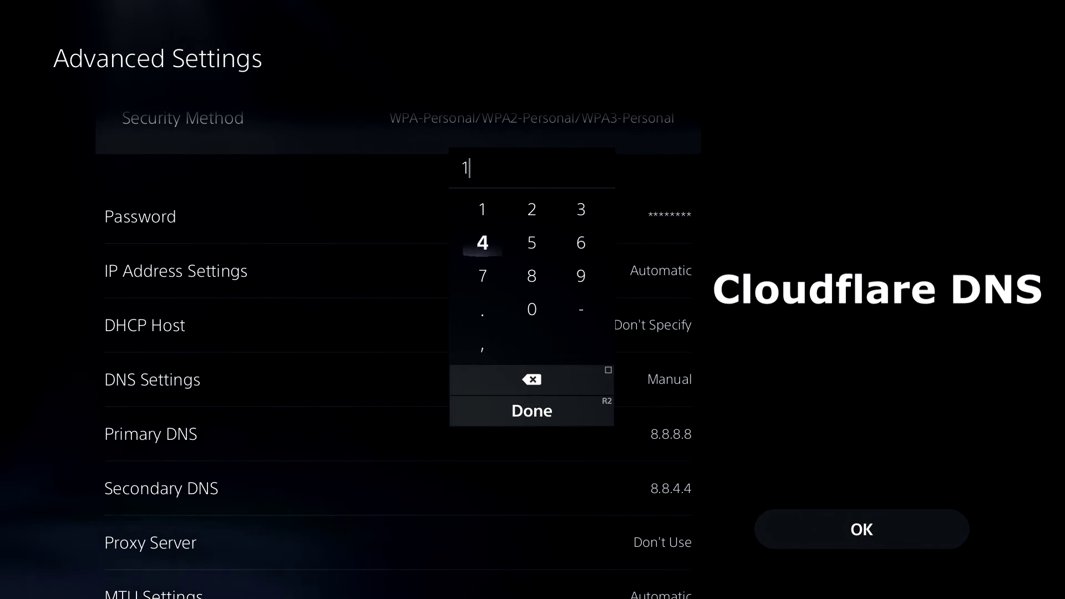
key(Up)
key(Up)
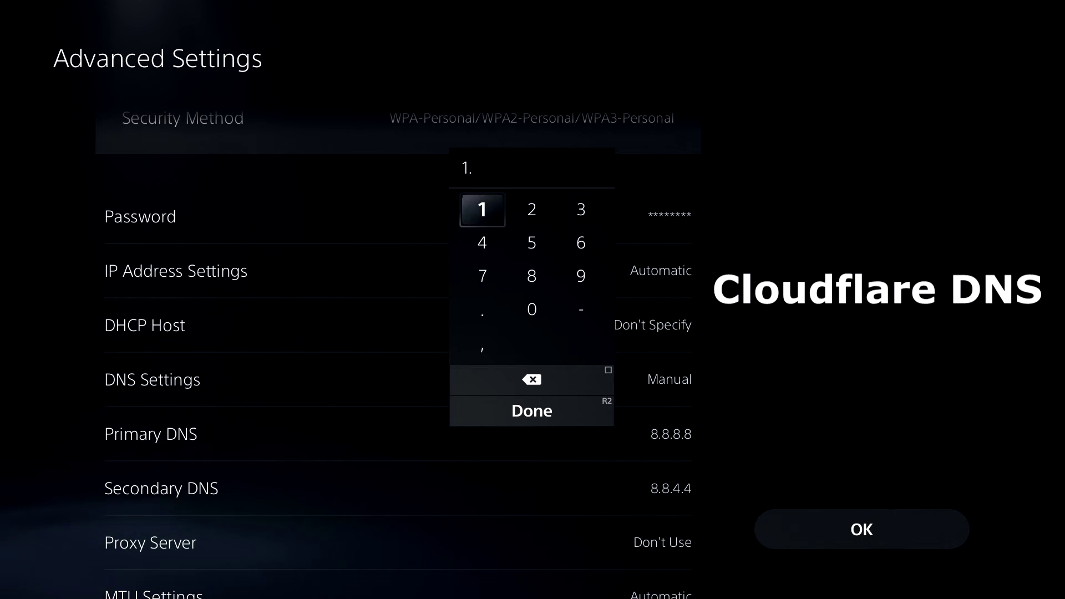
key(Return)
key(Down)
key(Down)
key(Down)
key(Down)
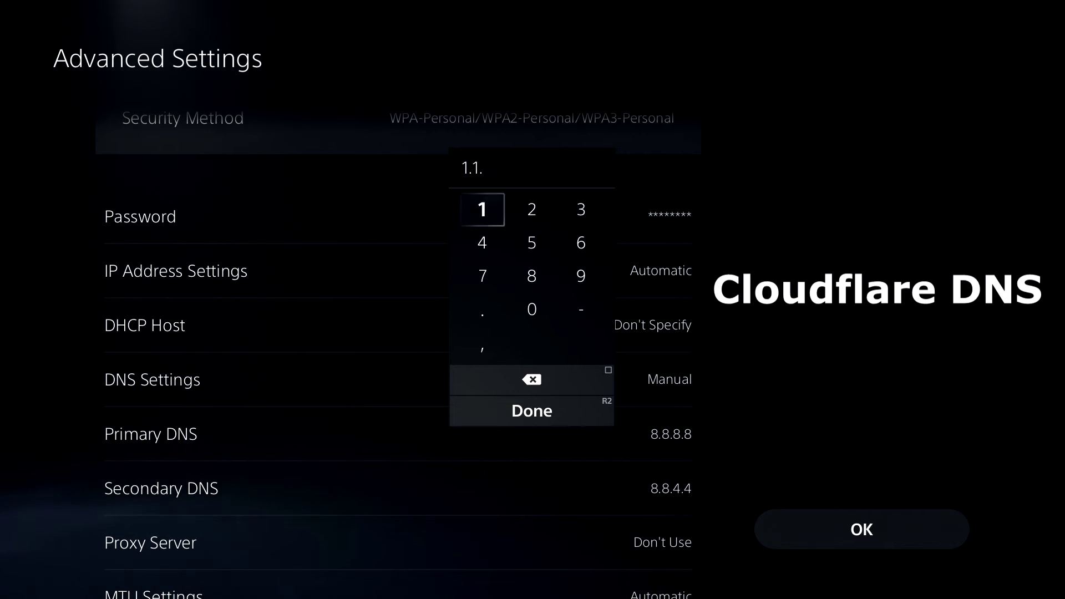
key(Return)
key(Down)
key(Down)
key(Down)
key(Return)
key(Up)
key(Up)
key(Up)
key(Return)
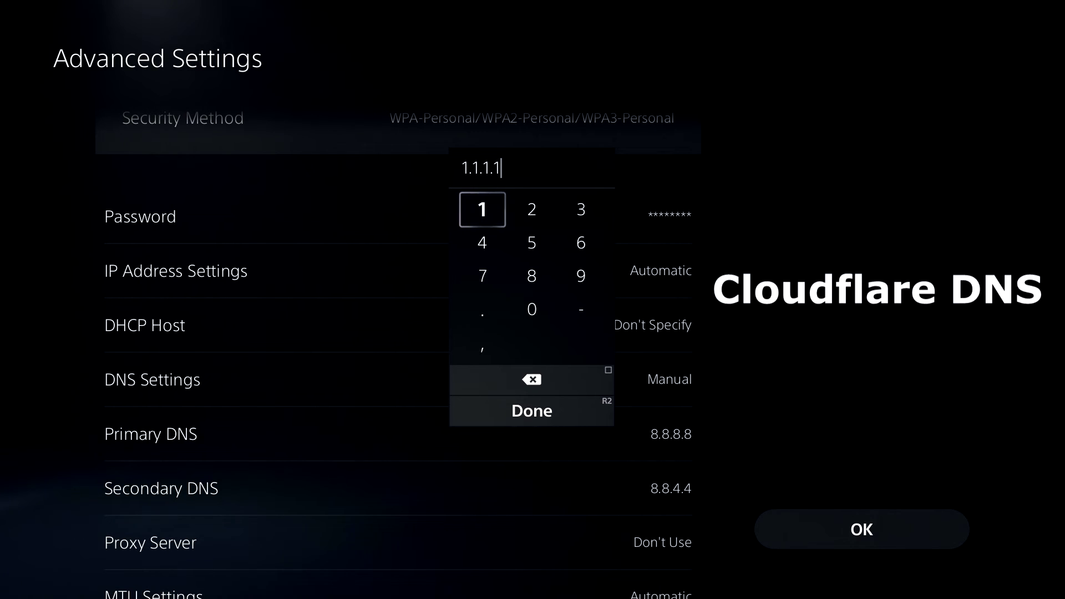
key(Return)
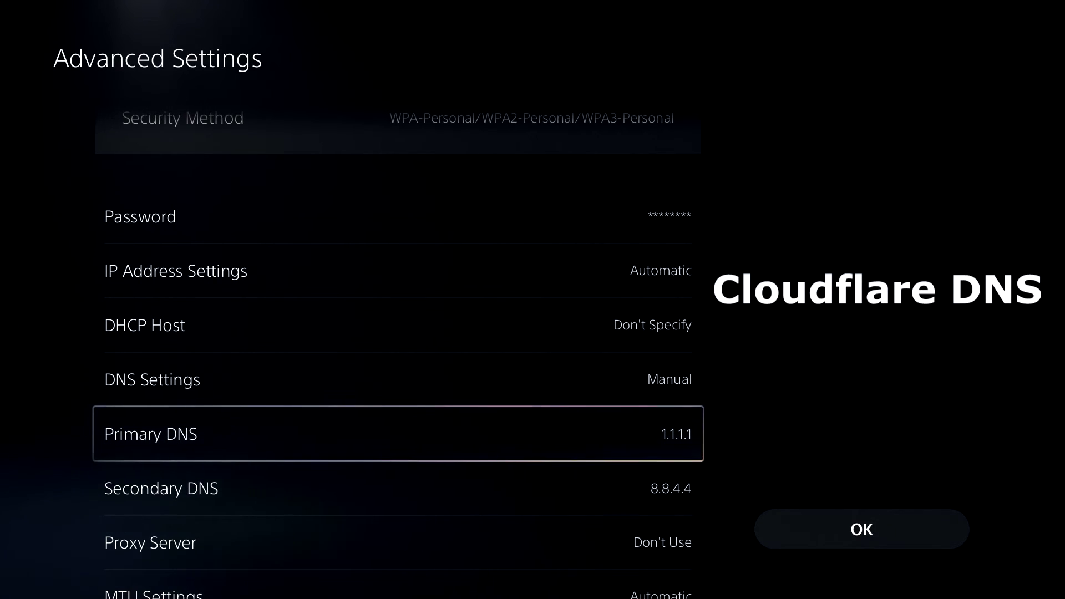
Clear the network's secondary DNS address and set it to Cloudflare's 1.0.0.1.
key(Down)
key(Return)
key(BackSpace)
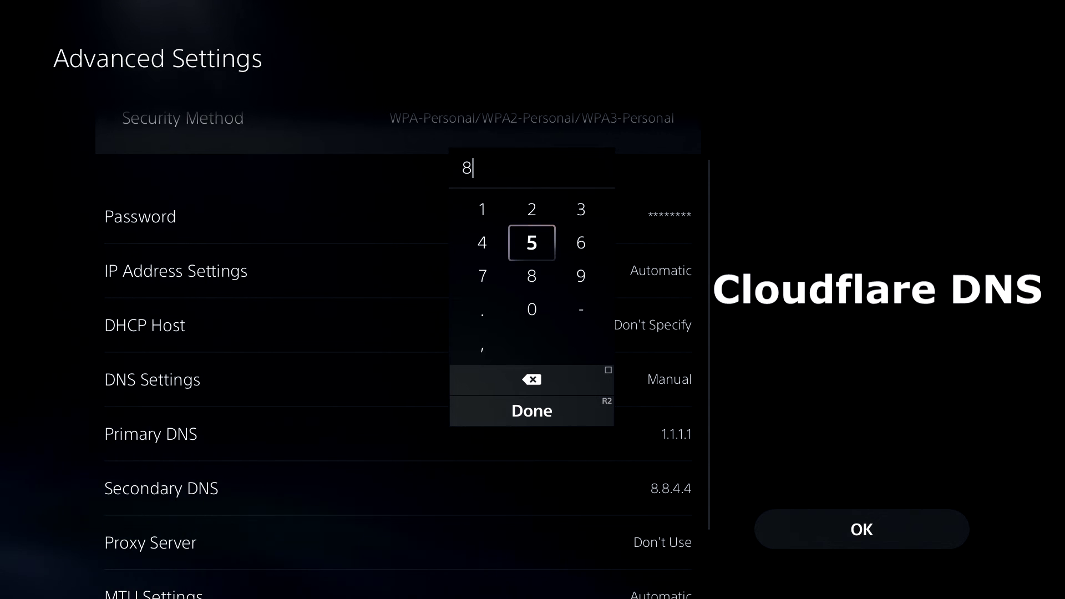
key(Left)
key(Up)
text(1)
key(Down)
key(Down)
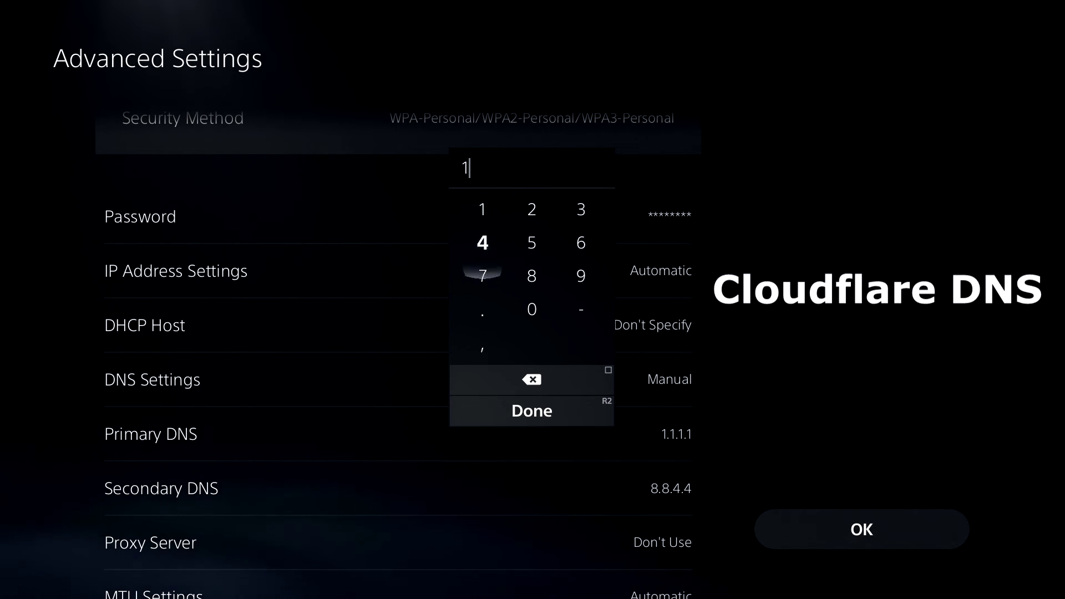
key(Down)
text(.)
key(Right)
text(0)
key(Left)
text(.)
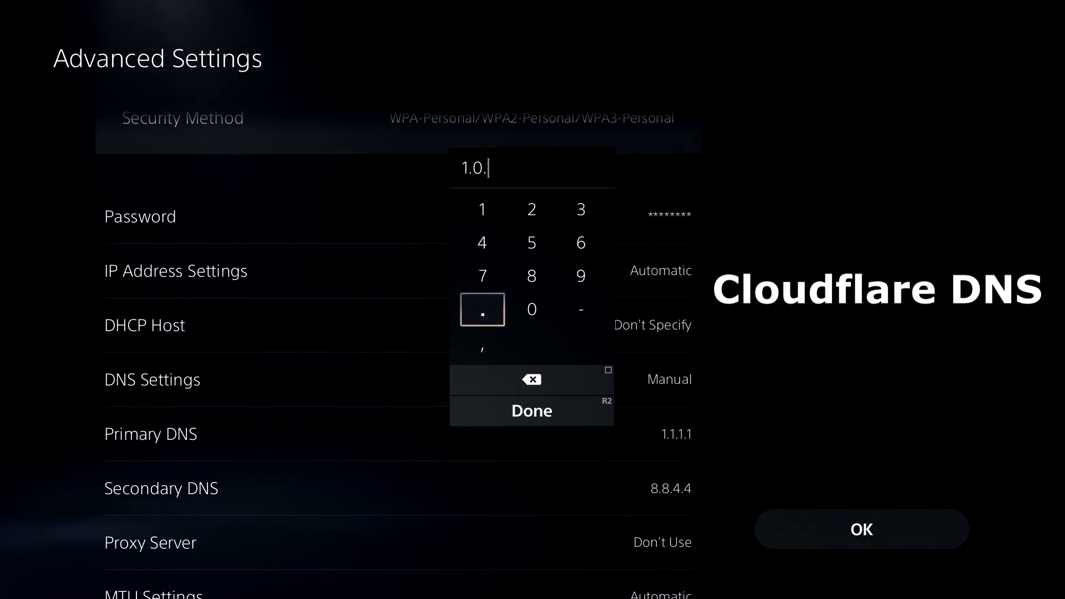
key(Right)
text(0)
key(Left)
text(.)
key(Up)
key(Up)
key(Up)
text(1)
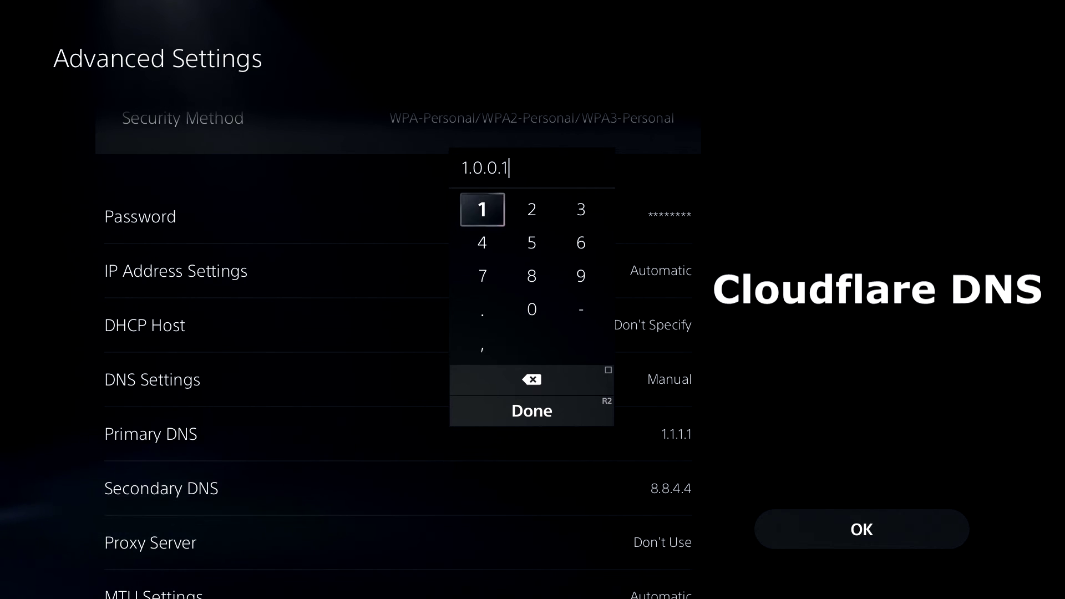
key(Escape)
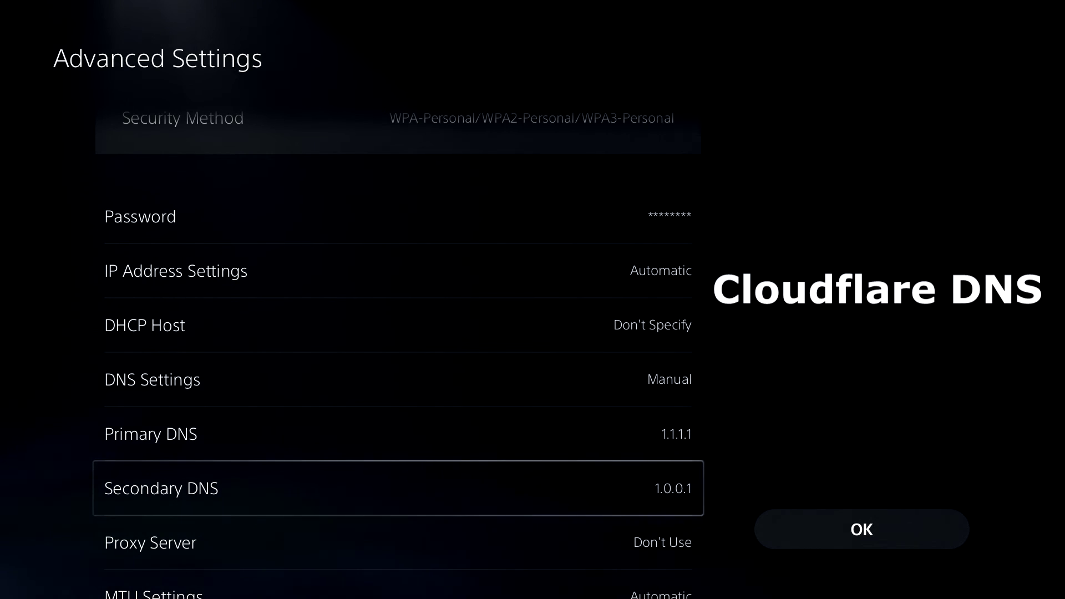
Save the advanced network settings and select the registered network "99 problems, but WiFi ain't one" to connect to it.
key(Right)
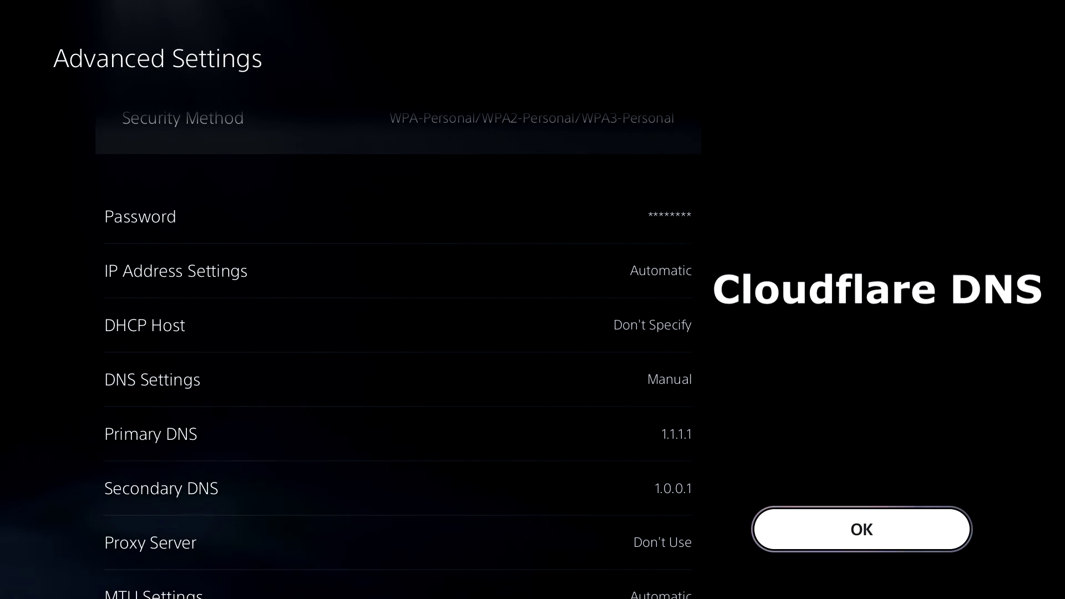
key(Return)
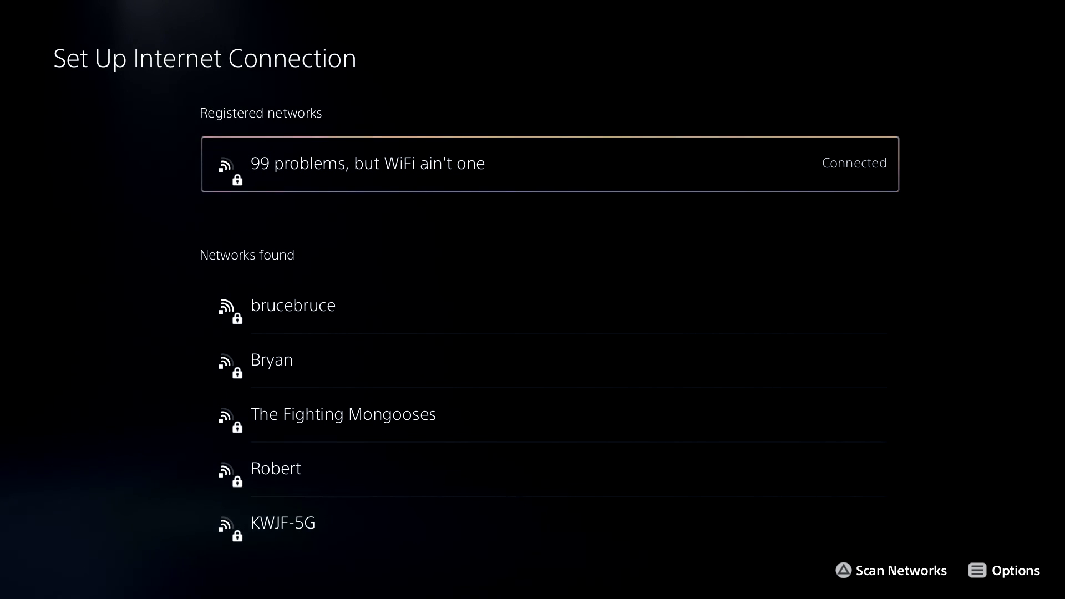
key(Return)
key(Return)
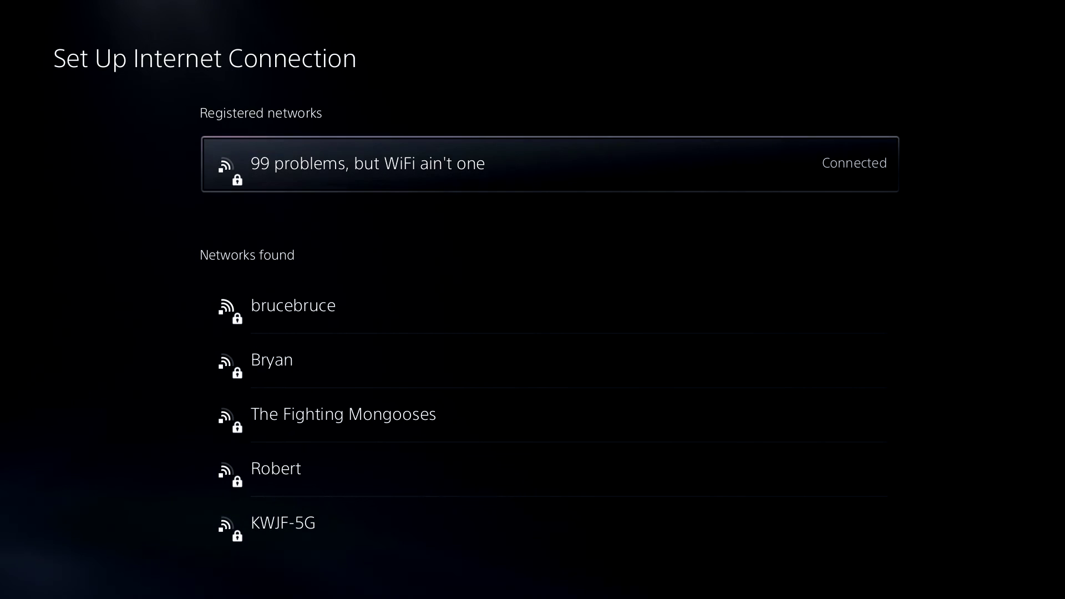
Leave the internet connection setup and run the internet connection test from the connection status options.
key(Escape)
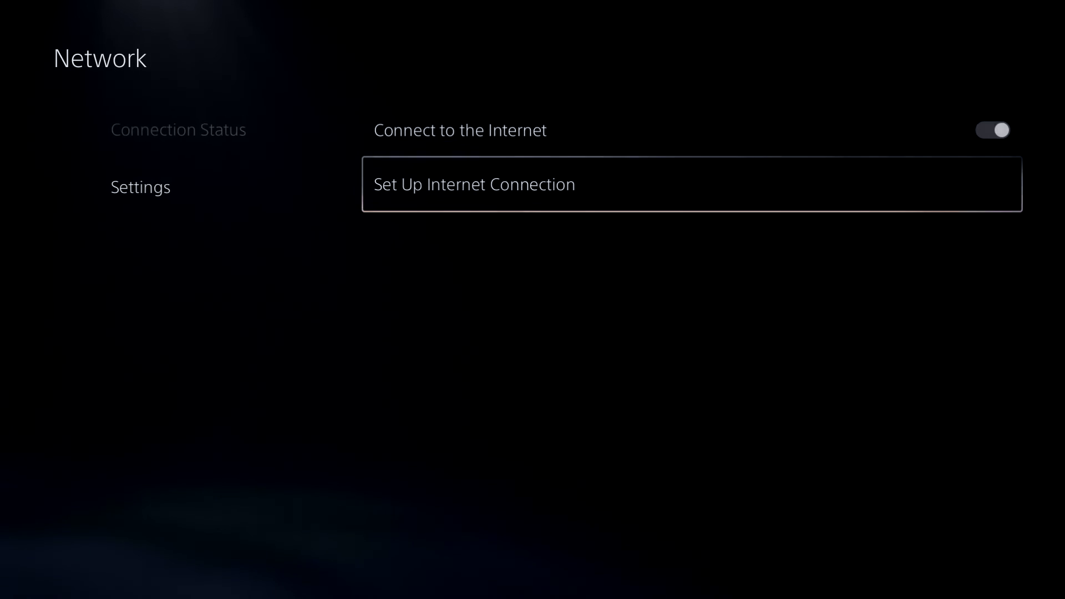
key(Left)
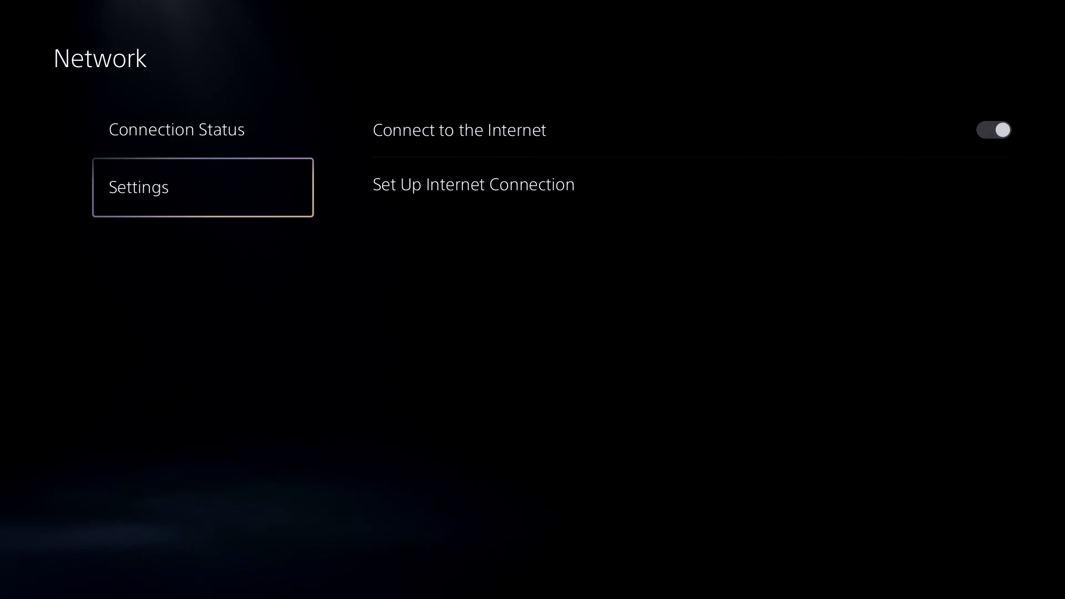
key(Up)
key(Right)
key(Return)
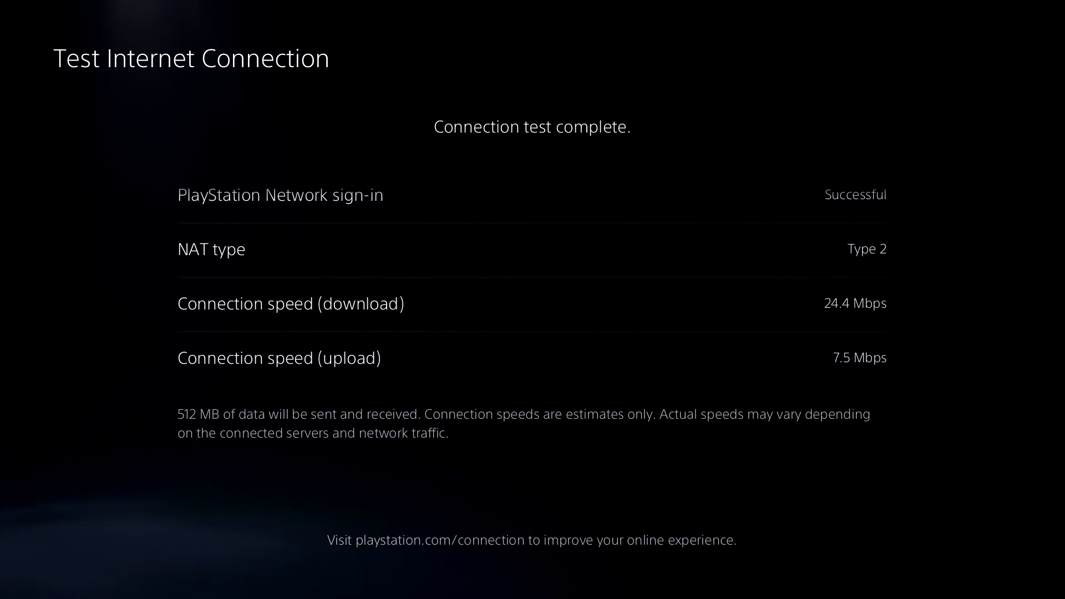
Close the connection test results and leave the settings for the home screen.
key(Escape)
key(Escape)
key(Escape)
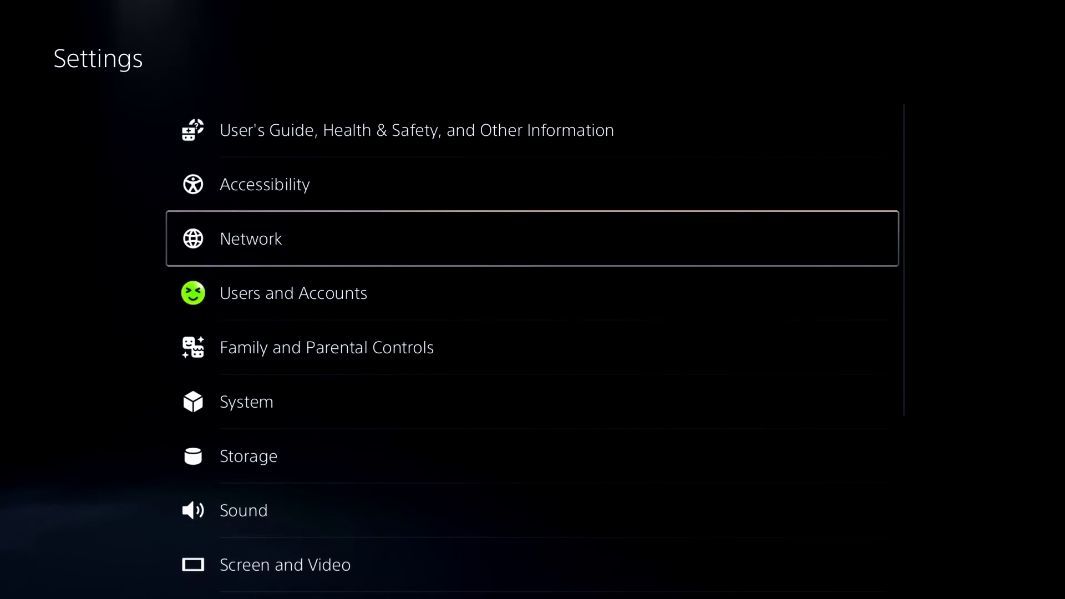
key(Escape)
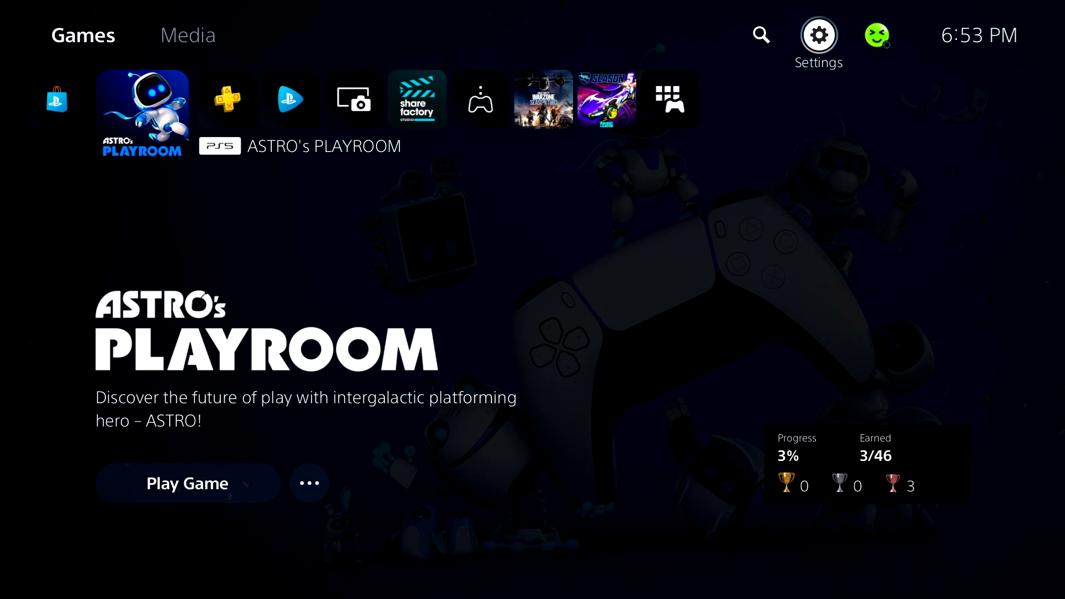
key(Right)
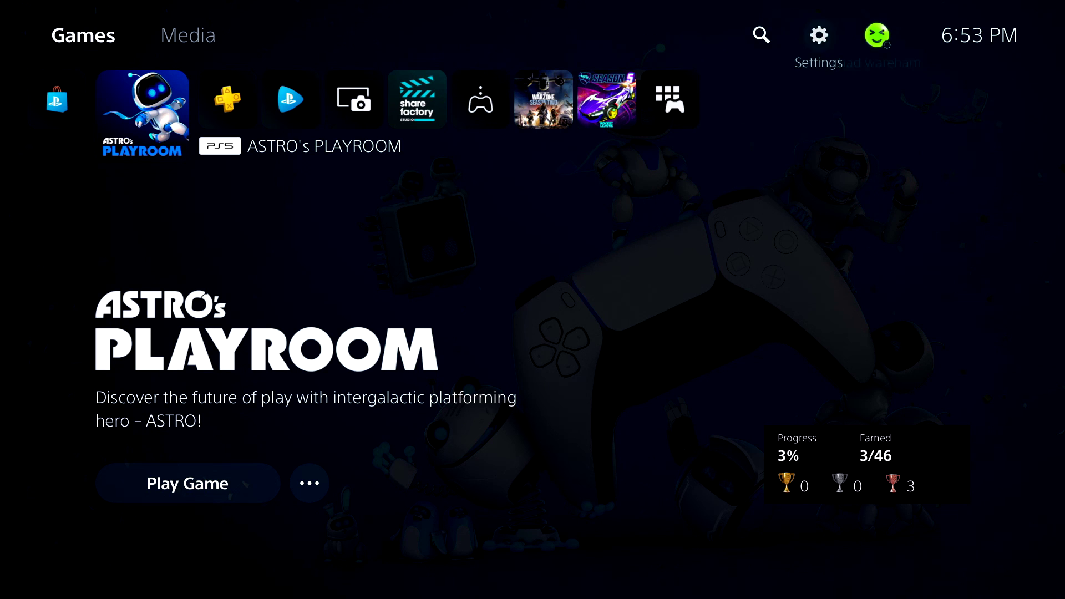
key(Down)
key(Right)
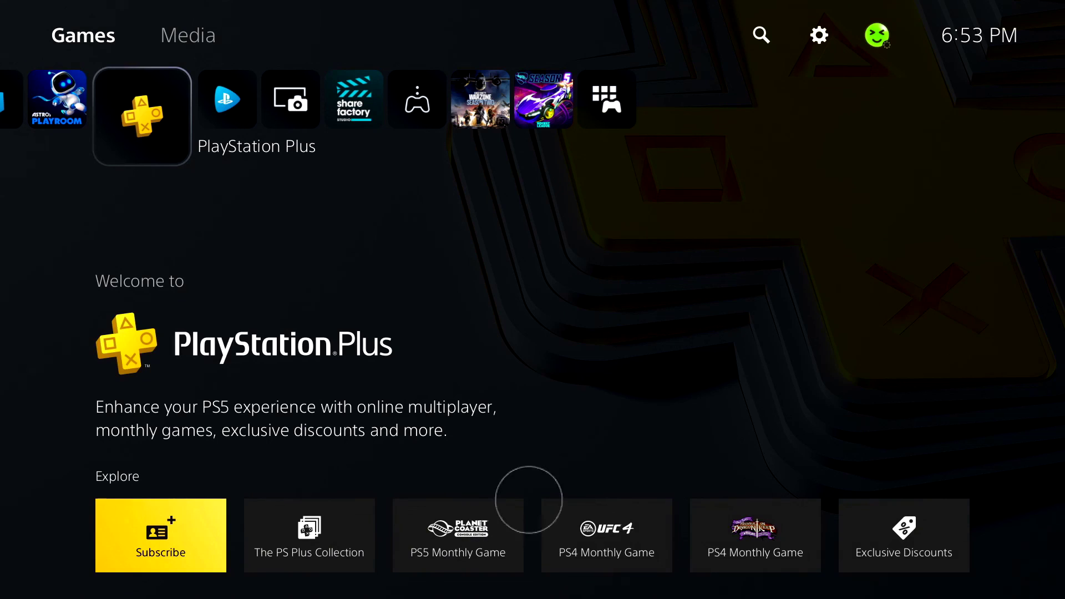
key(Left)
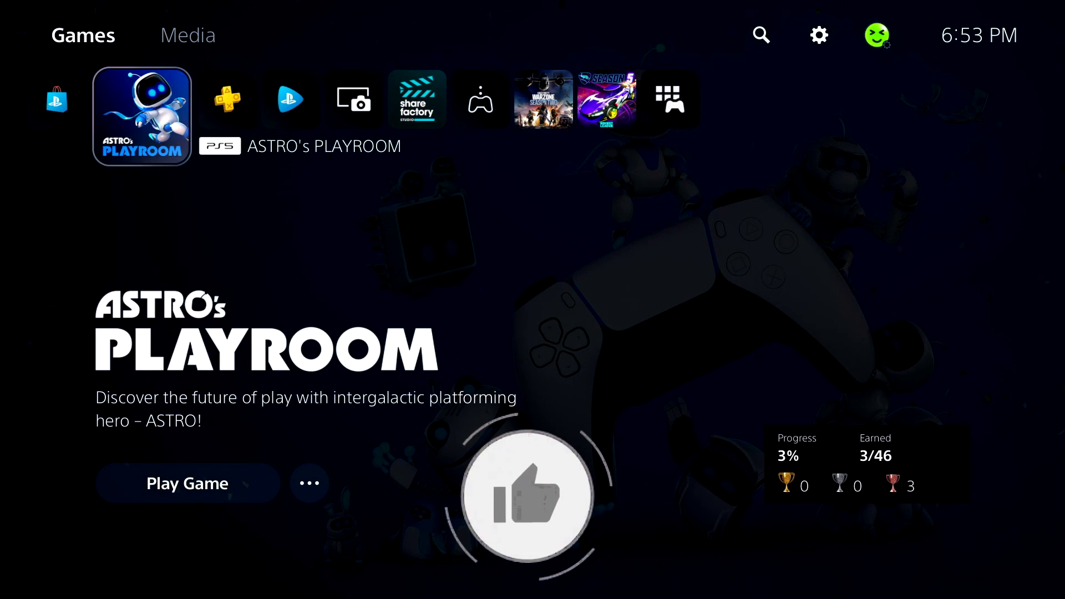